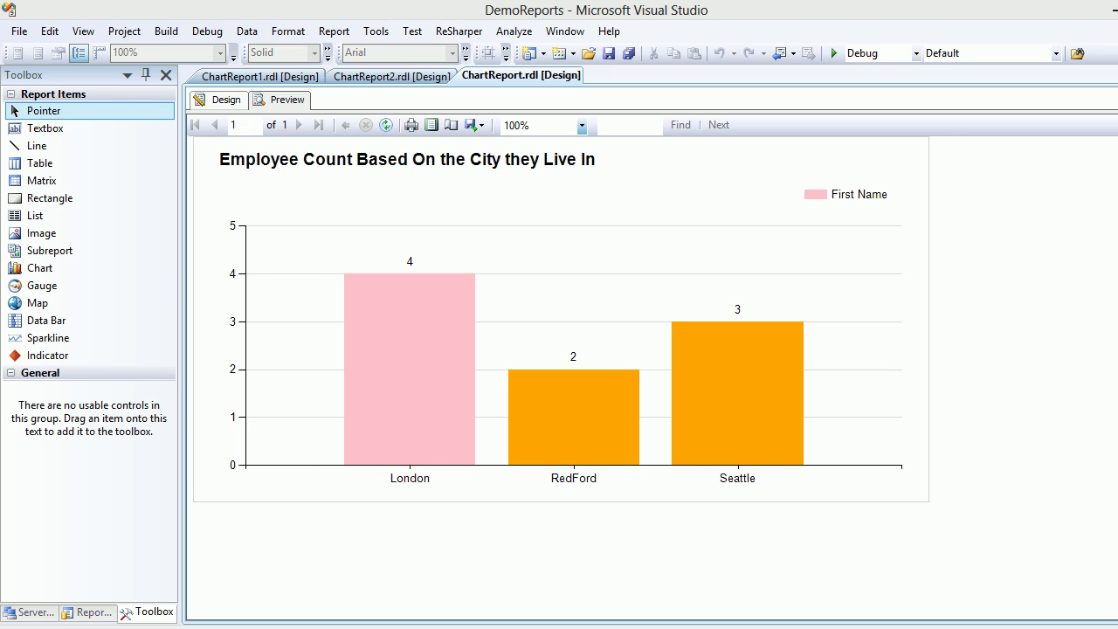
- Return to the report design and open the fill color expression of the FirstName series
left_click(218, 99)
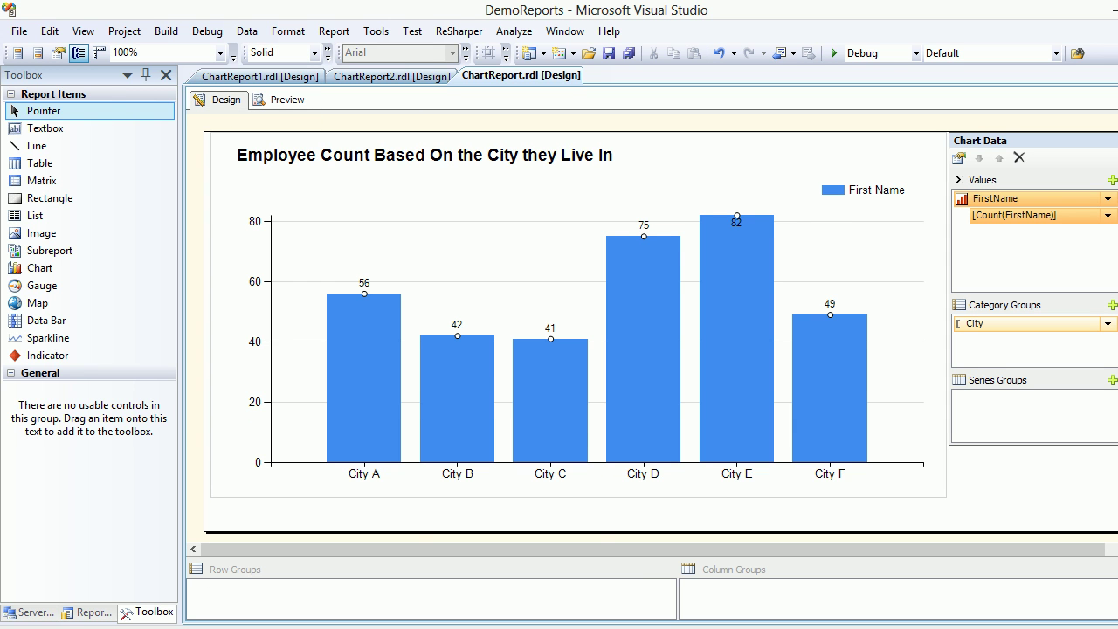
right_click(434, 378)
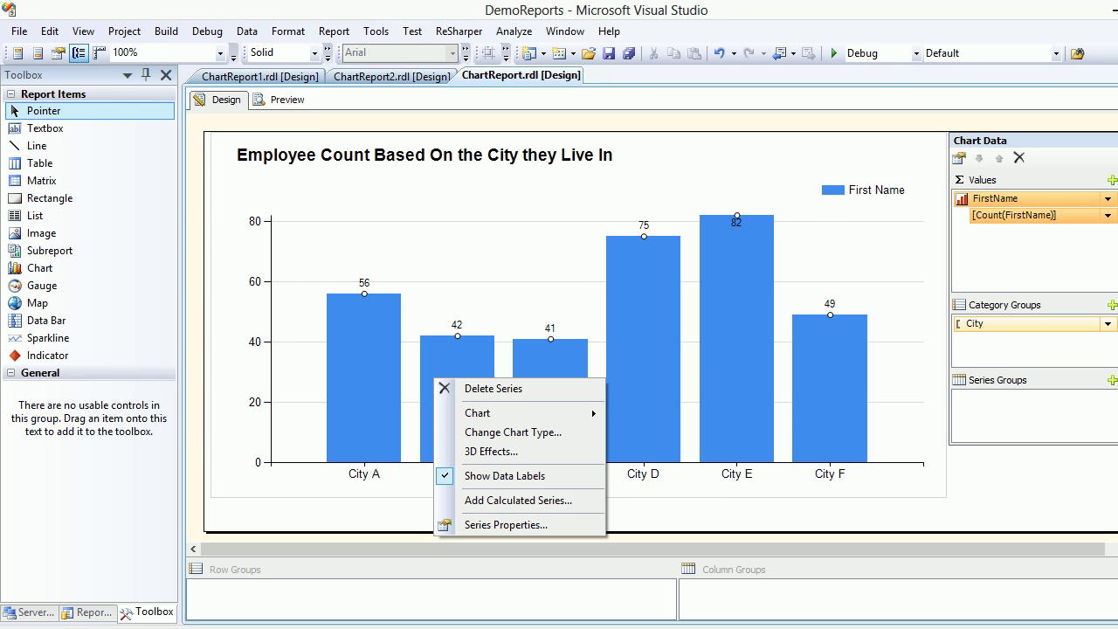
key("Escape")
left_click(596, 262)
left_click(457, 384)
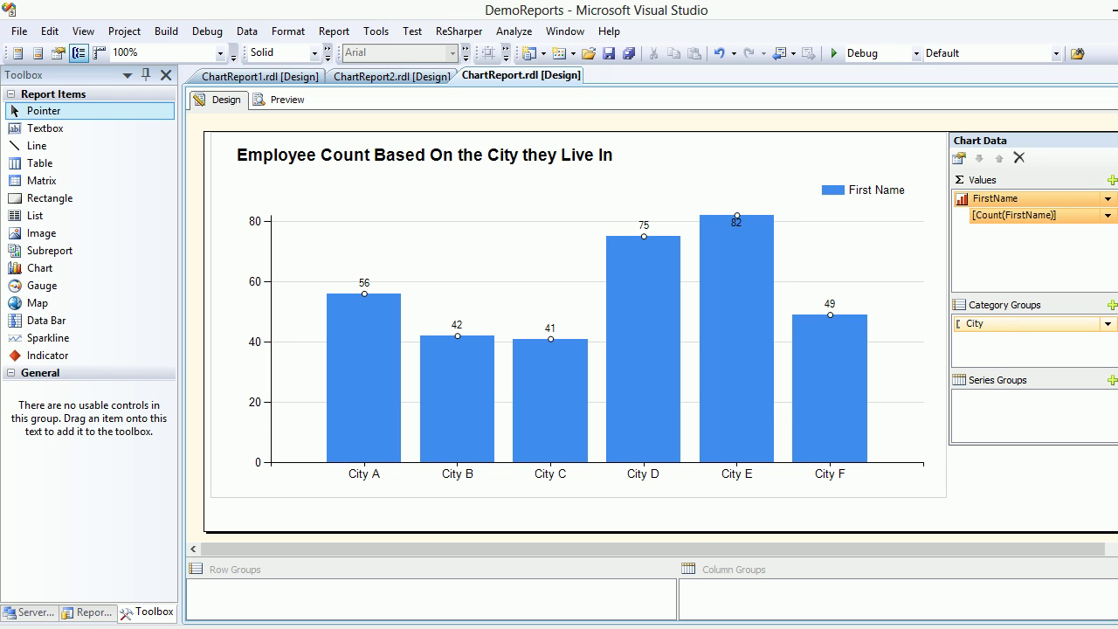
right_click(530, 376)
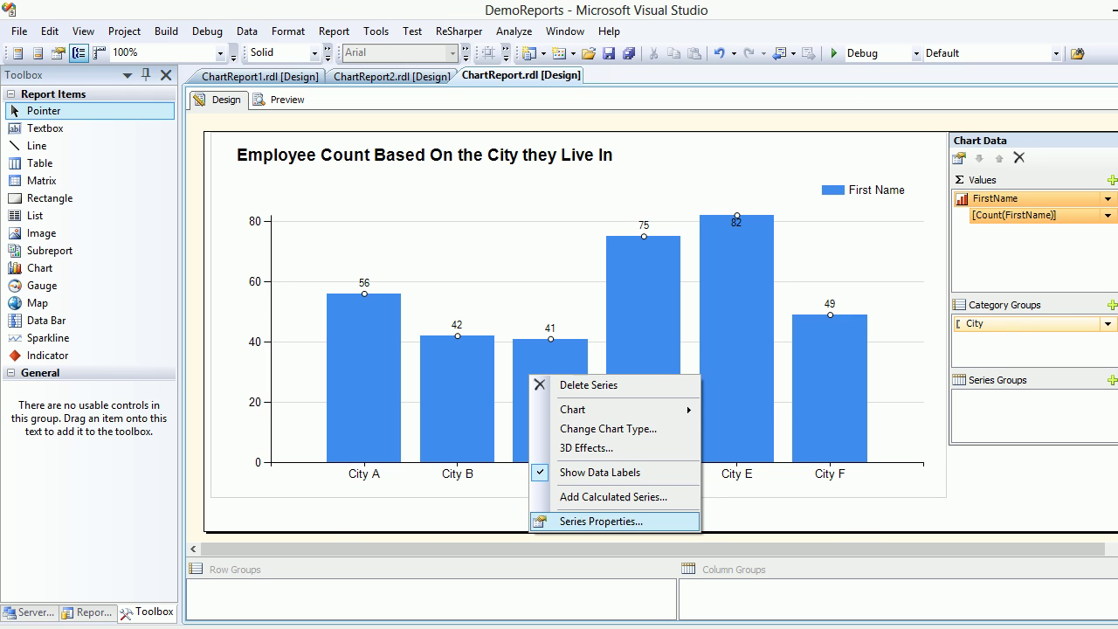
left_click(601, 521)
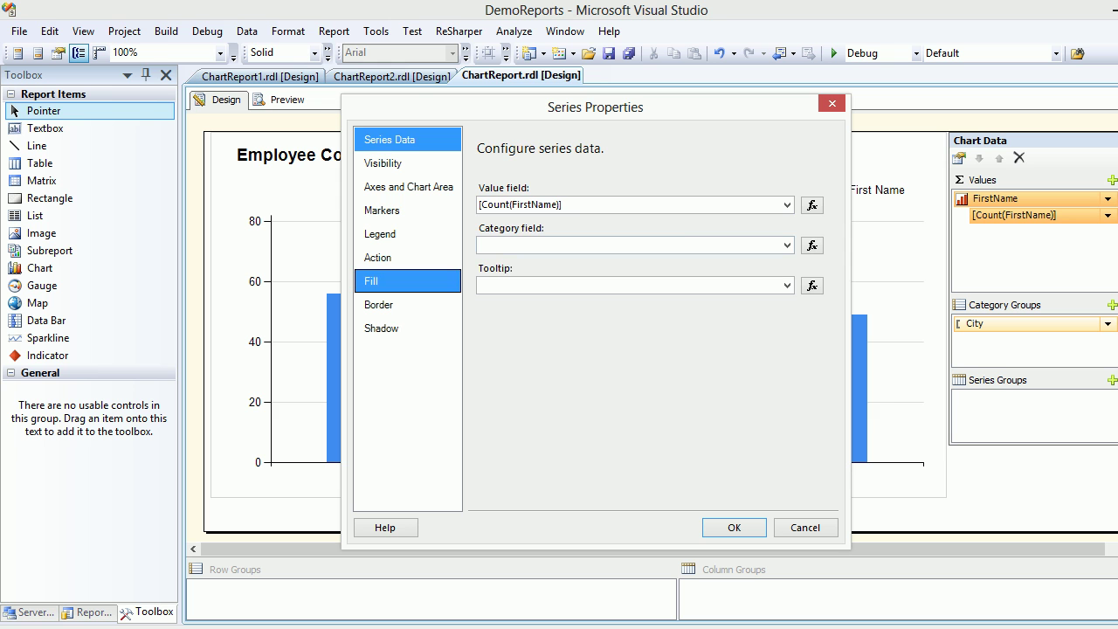
left_click(407, 281)
left_click(606, 332)
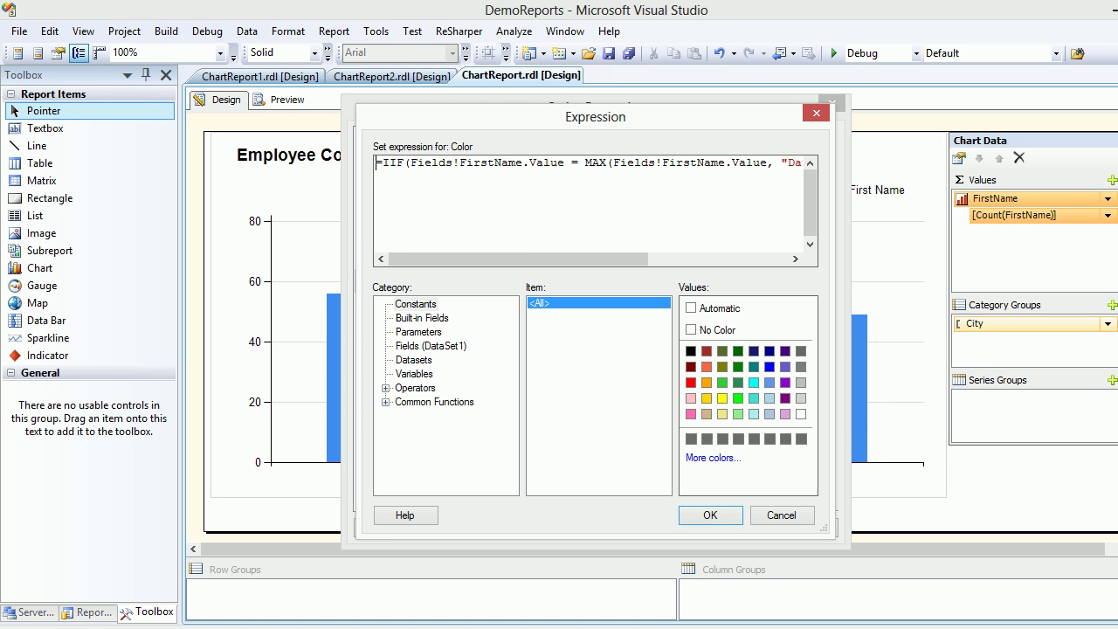
- Copy the whole Pink/Orange color expression and paste it below the existing expressions in the untitled Notepad document
key("ctrl+a")
key("ctrl+c")
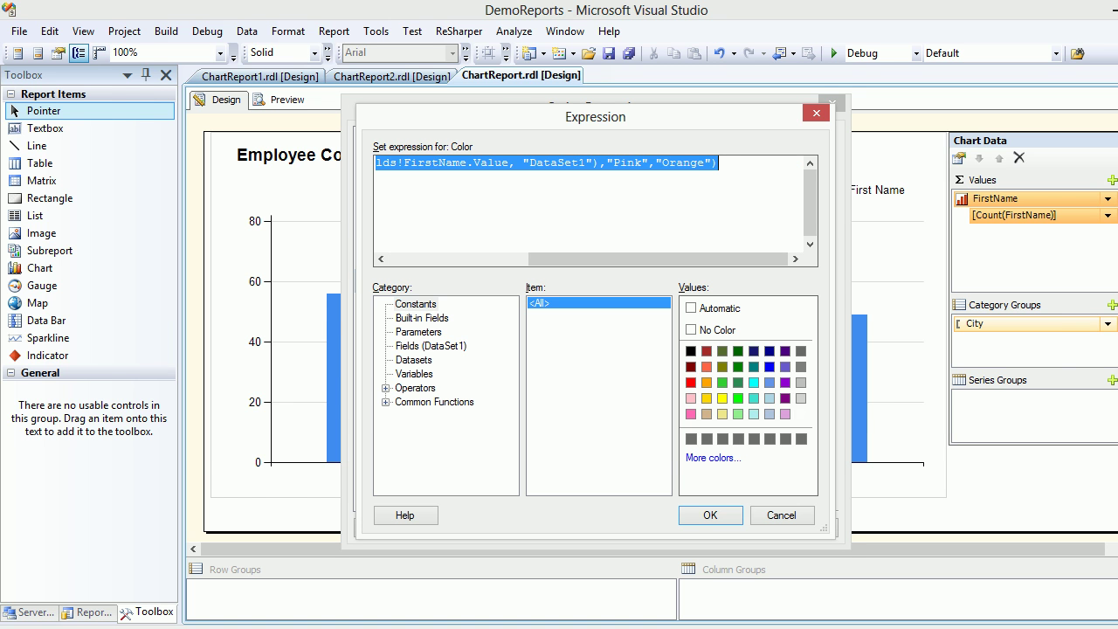
key("alt+Tab")
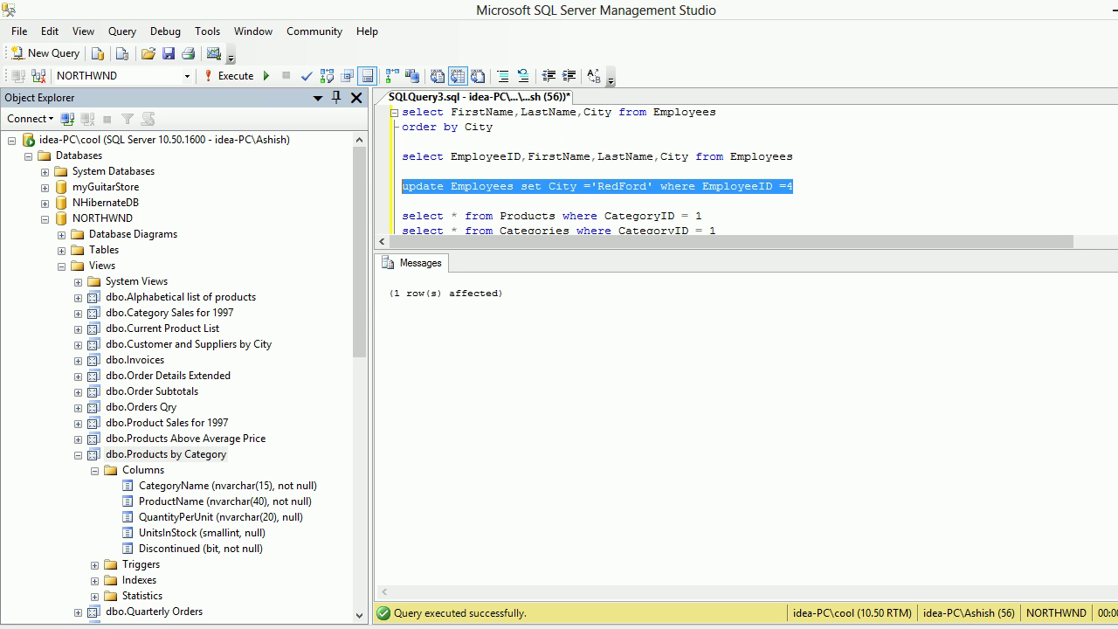
key("alt+Tab")
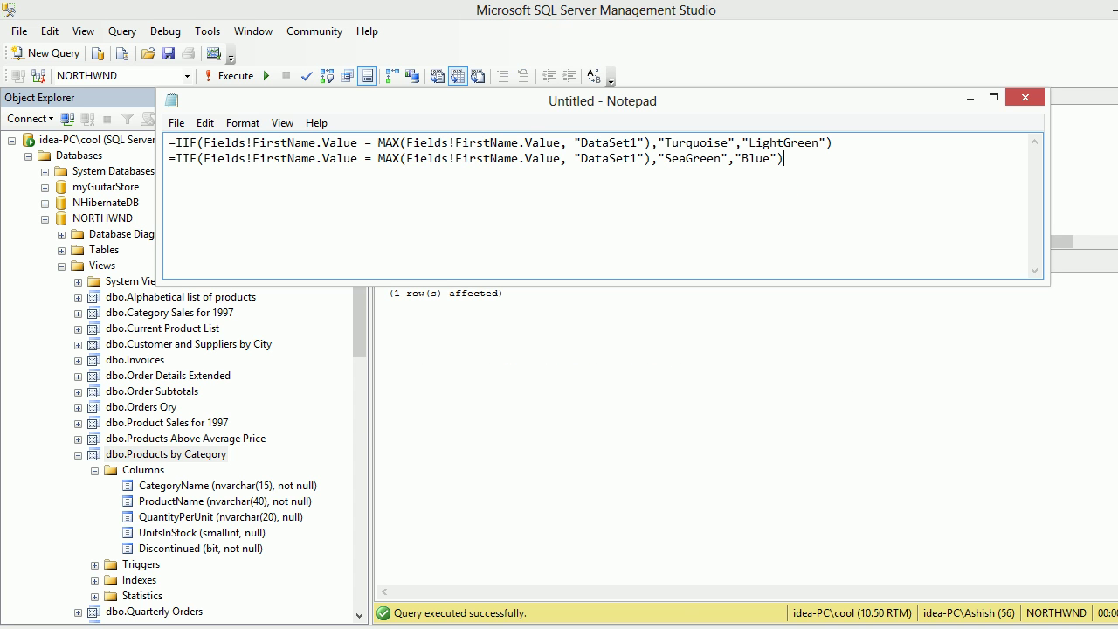
key("ctrl+v")
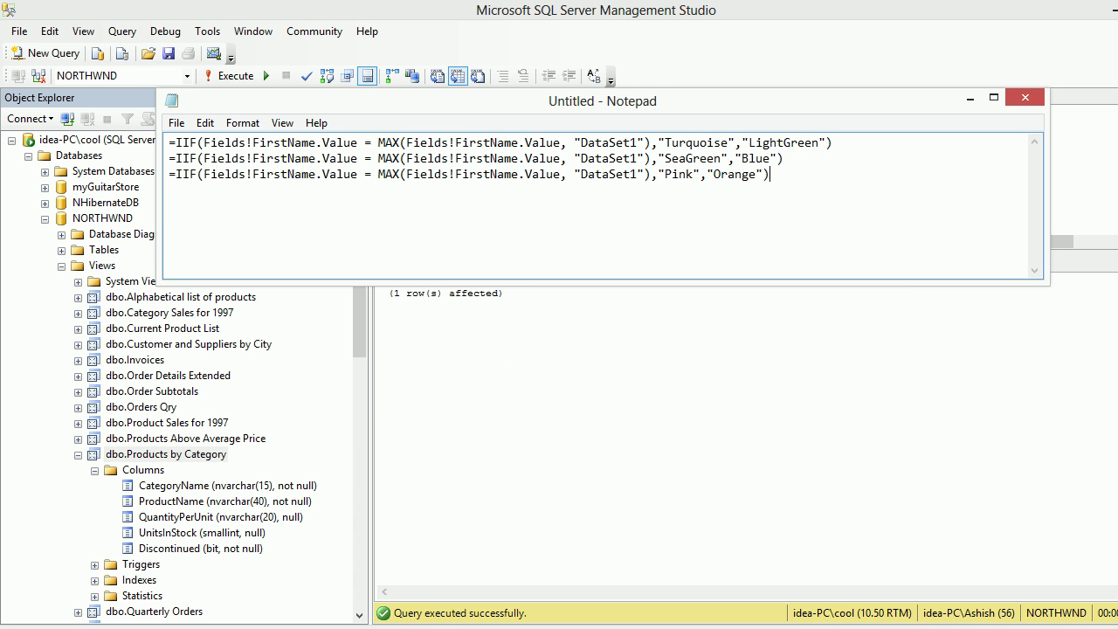
- Delete the Turquoise/LightGreen and SeaGreen/Blue expression lines from the Notepad document
key("shift+Up")
key("shift+Up")
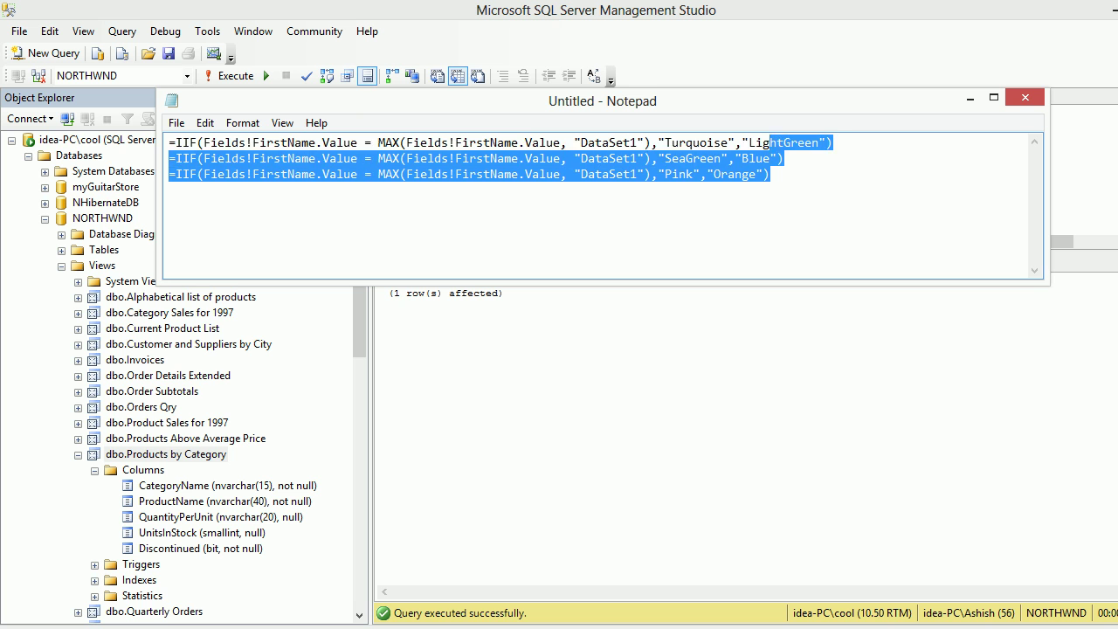
key("Up")
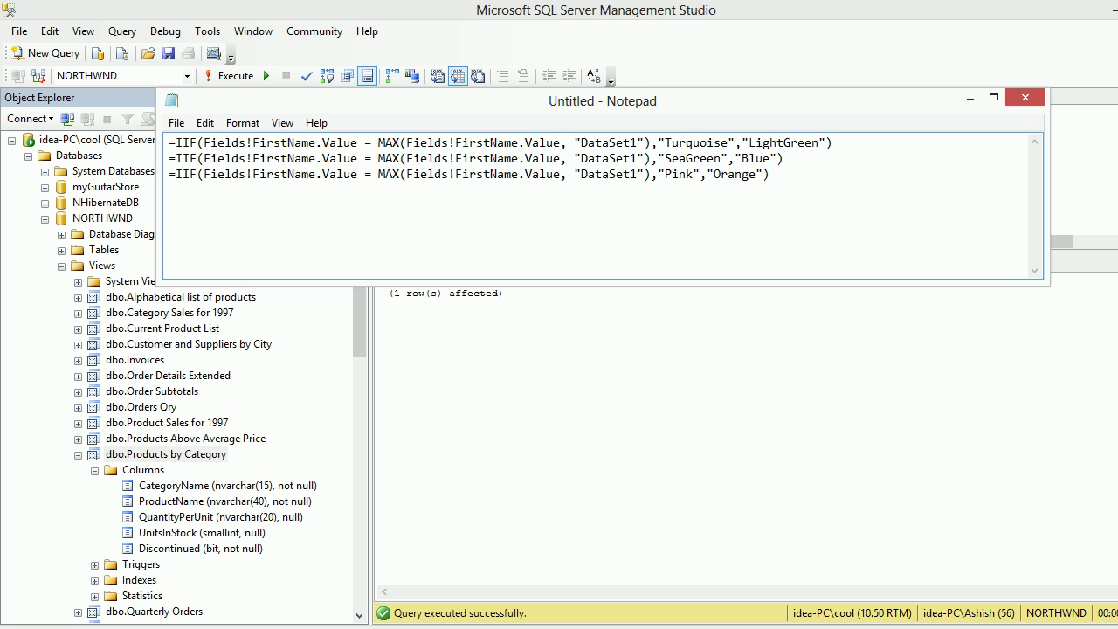
key("Home")
key("shift+Down")
key("shift+Down")
key("Delete")
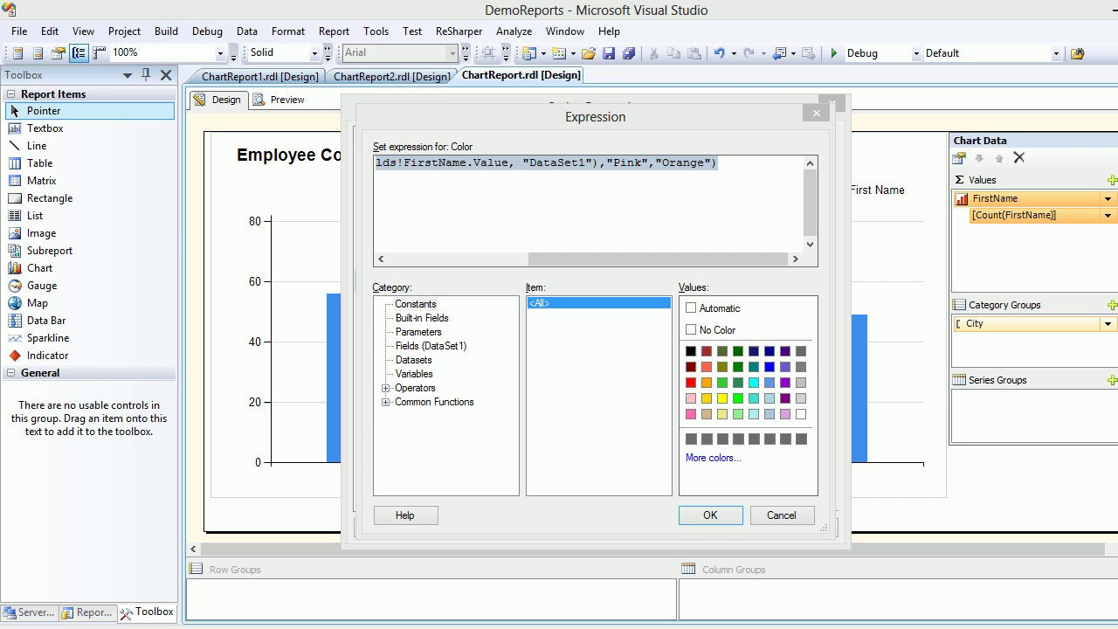
- Switch to Visual Studio, accept the Pink/Orange color expression and apply the series properties
key("ctrl+a")
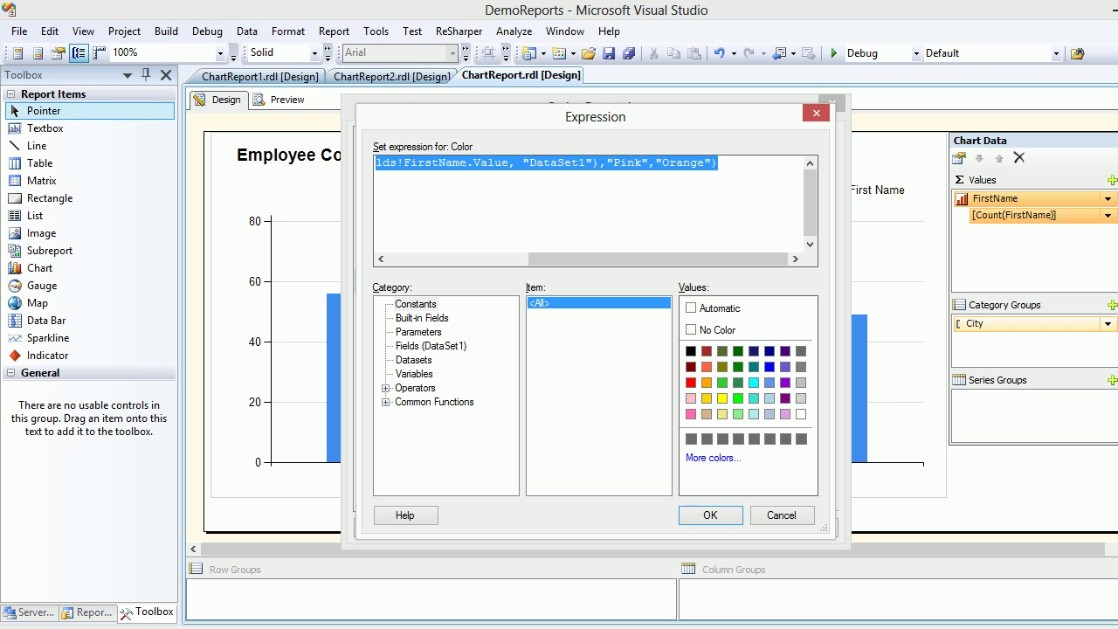
left_click(710, 515)
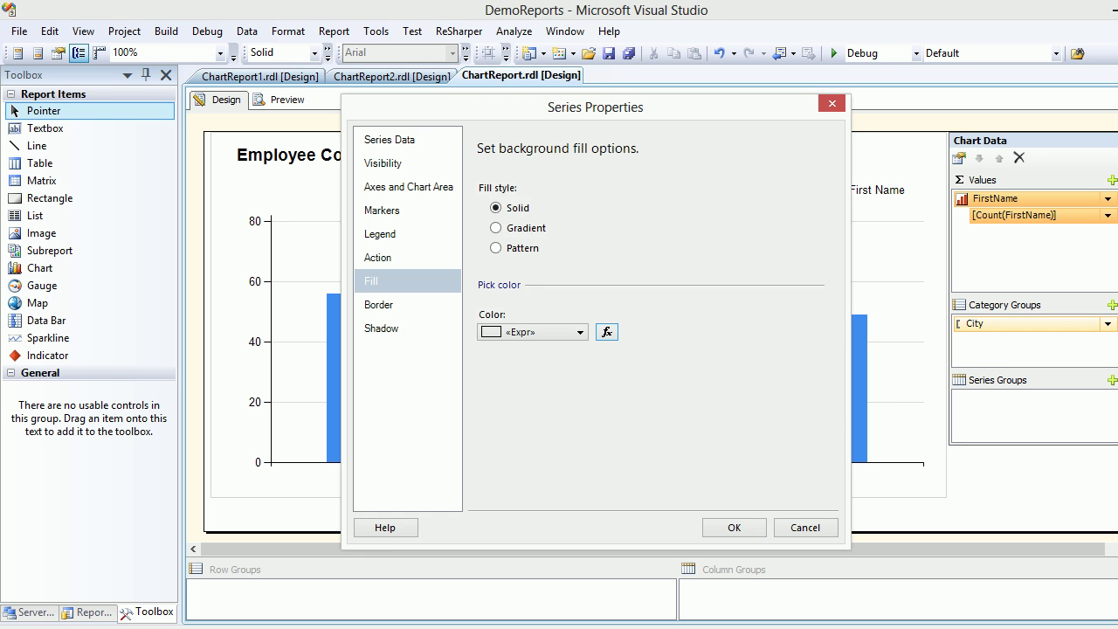
left_click(733, 527)
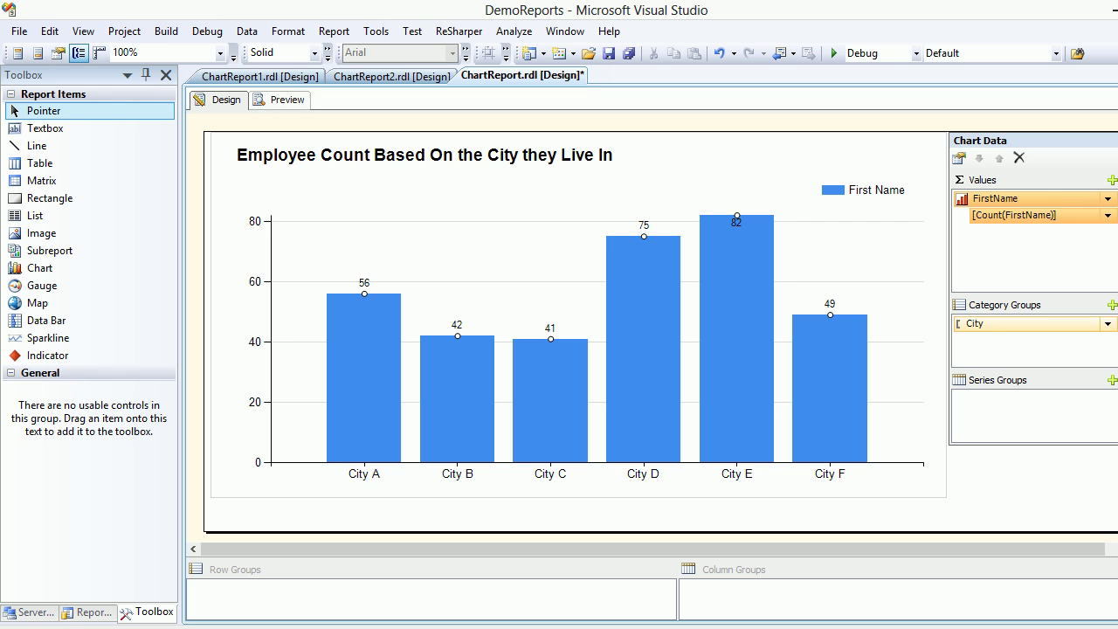
- Preview the employee count report, hide the error list and show the solution's files
left_click(281, 99)
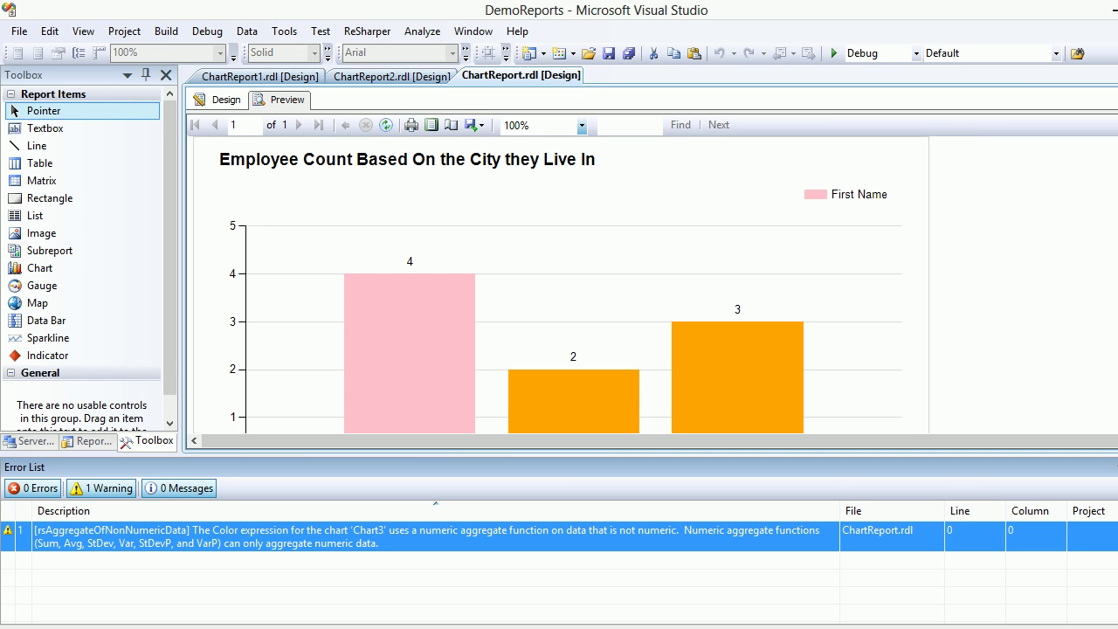
key("shift+Escape")
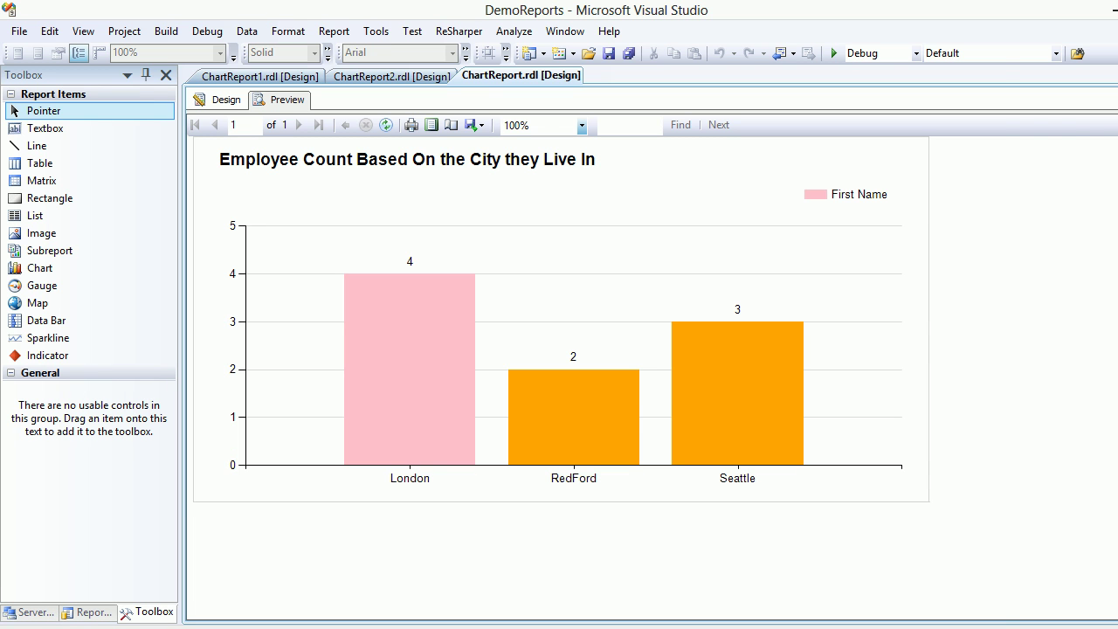
key("ctrl+alt+l")
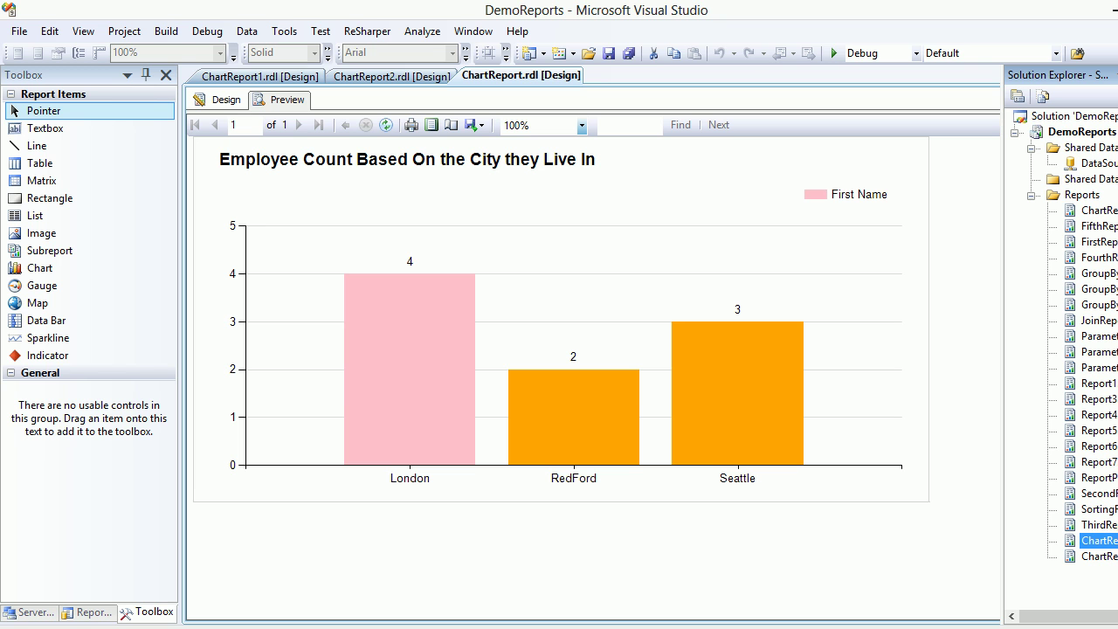
- Return to the report design and add the ReportsTo field as a second value series in the chart
left_click(220, 99)
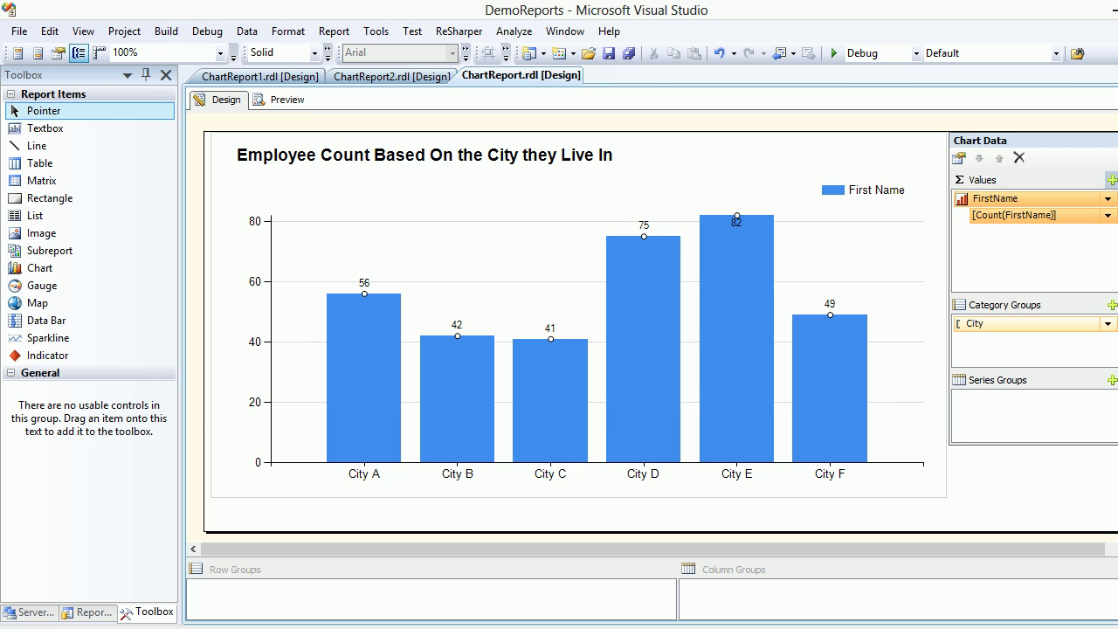
left_click(1112, 180)
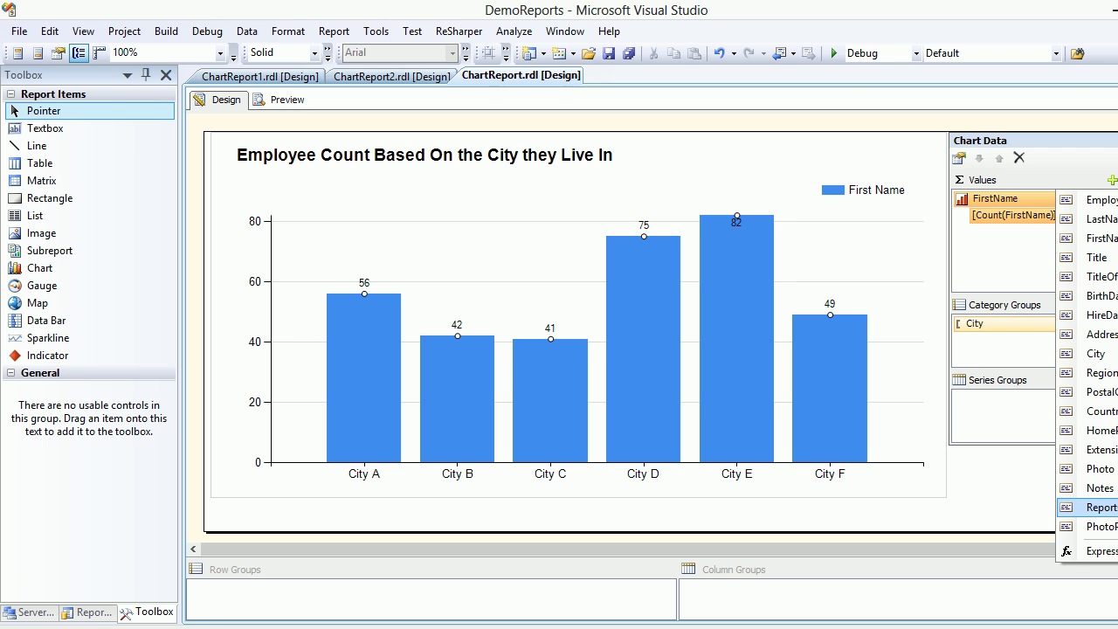
left_click(1087, 507)
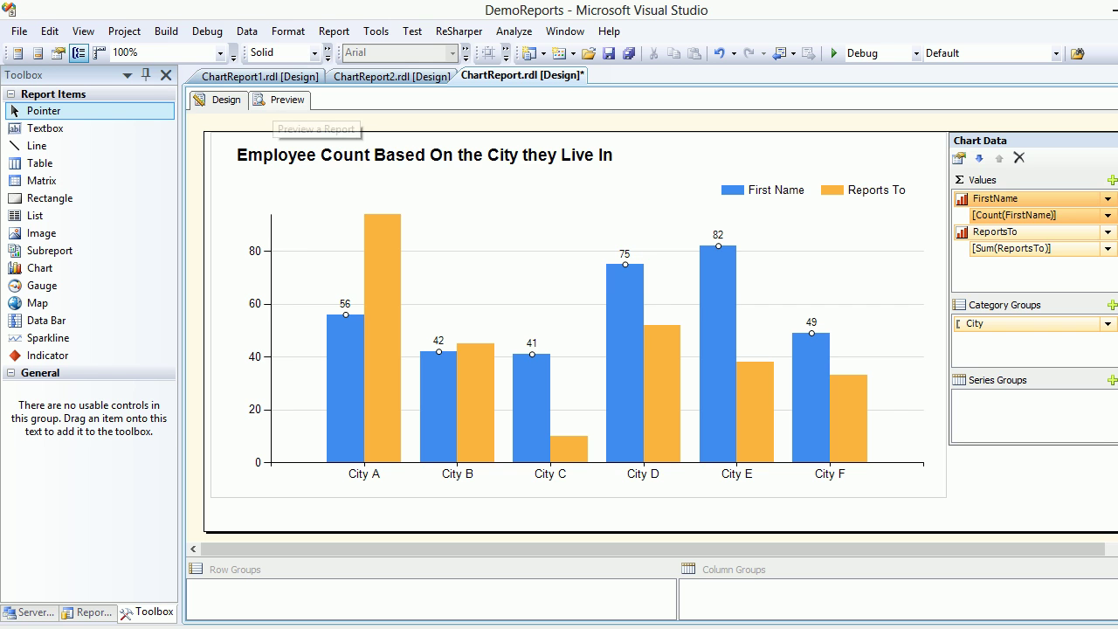
- Preview the chart with the ReportsTo series added and hide the error list
left_click(281, 100)
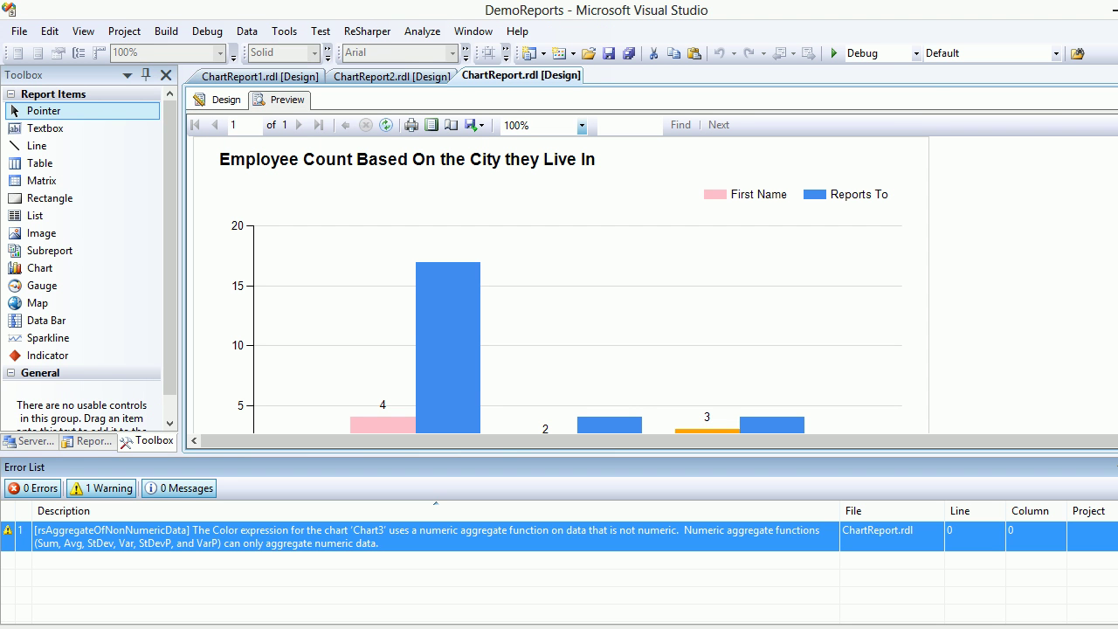
key("shift+Escape")
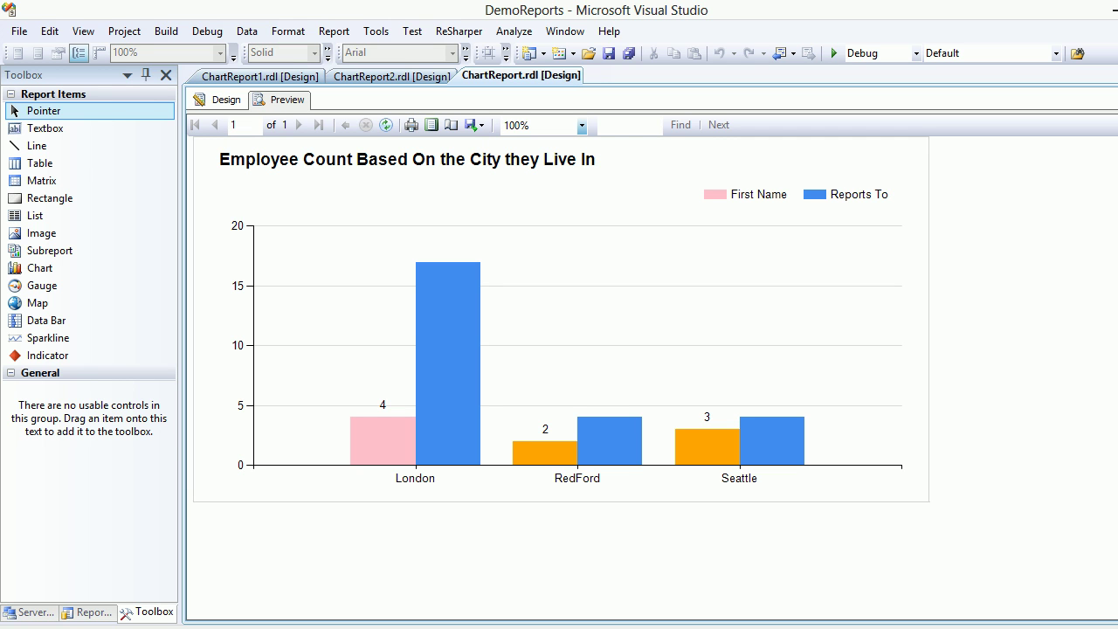
mouse_move(213, 384)
left_mouse_down()
mouse_move(265, 400)
mouse_move(223, 498)
mouse_move(187, 428)
mouse_move(214, 385)
left_mouse_up()
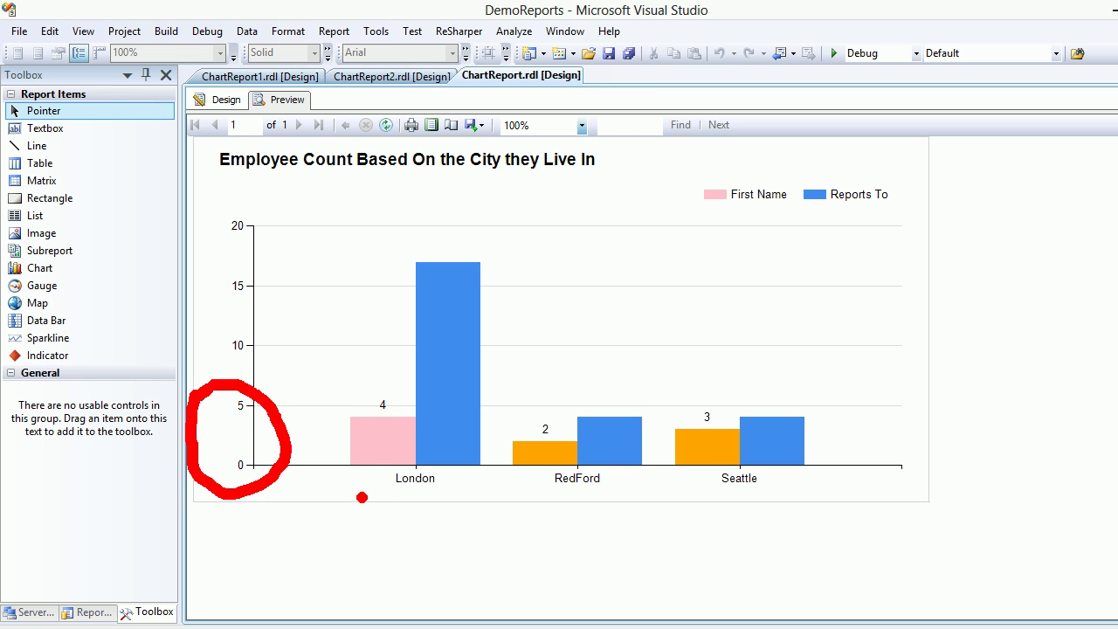
mouse_move(358, 496)
left_mouse_down()
mouse_move(933, 531)
mouse_move(865, 480)
mouse_move(758, 474)
mouse_move(479, 504)
mouse_move(440, 498)
mouse_move(450, 424)
mouse_move(744, 493)
left_mouse_up()
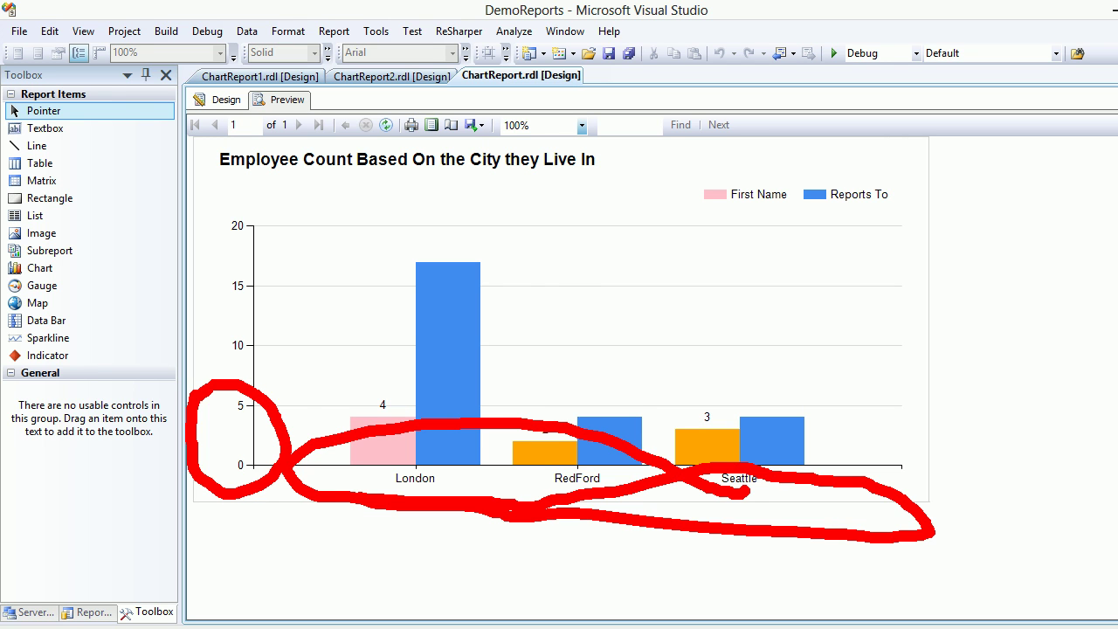
key("Escape")
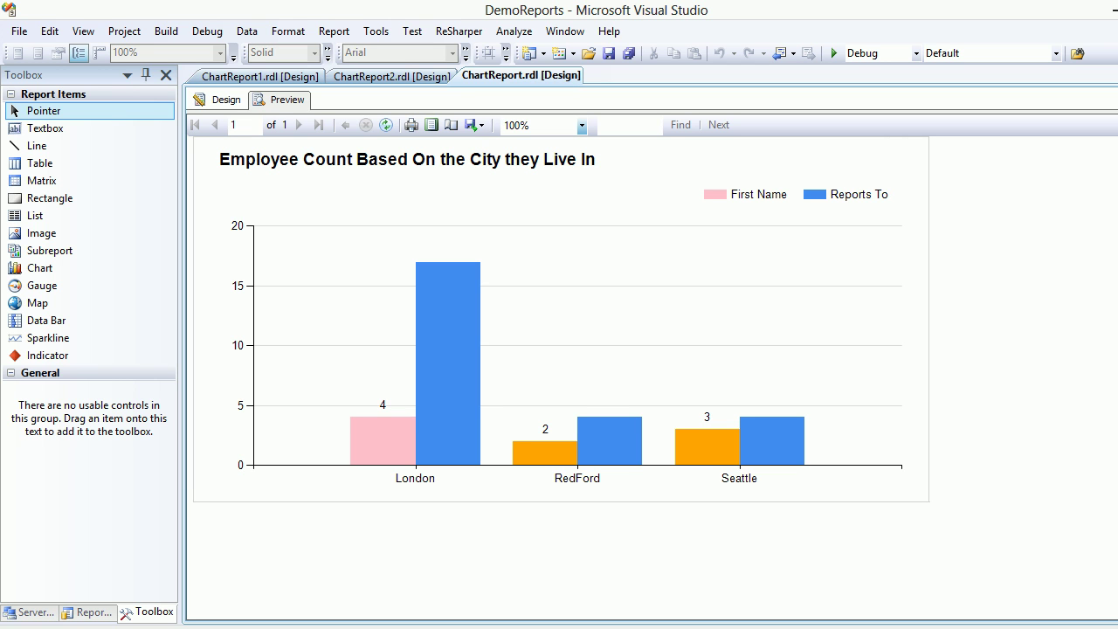
- Select the Sum(ReportsTo) series in the report design, then preview the report again and hide the error list
left_click(218, 99)
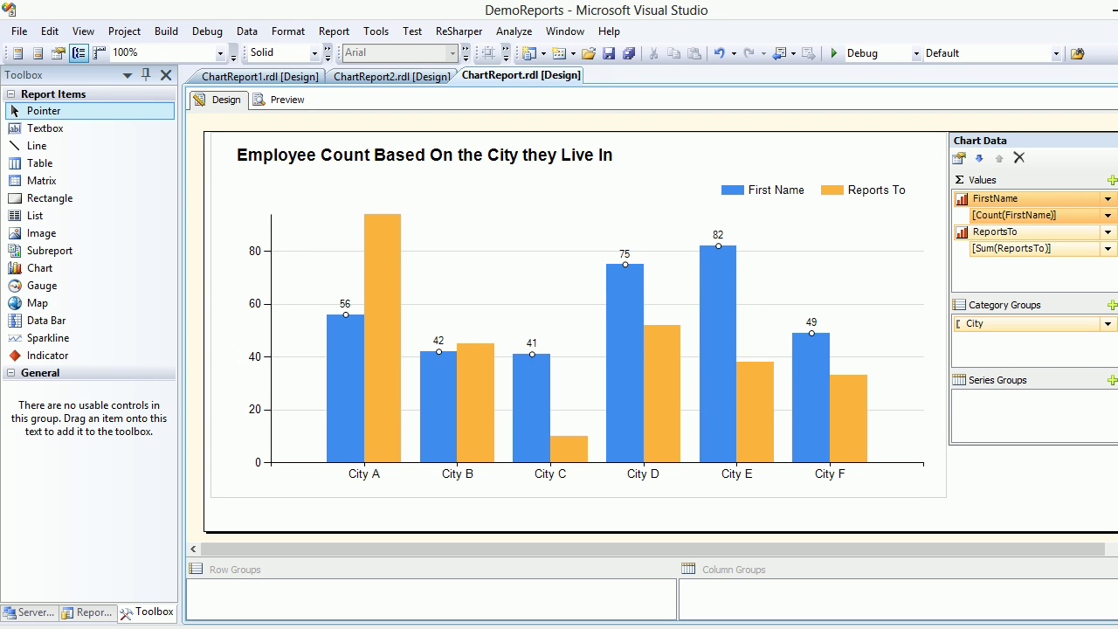
left_click(1011, 248)
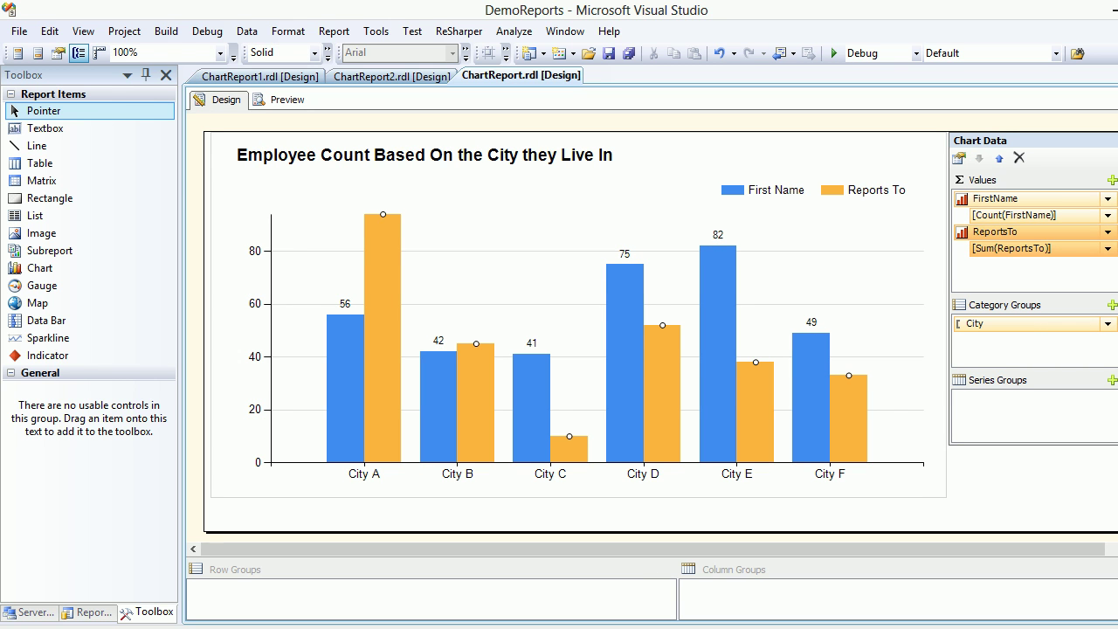
left_click(281, 100)
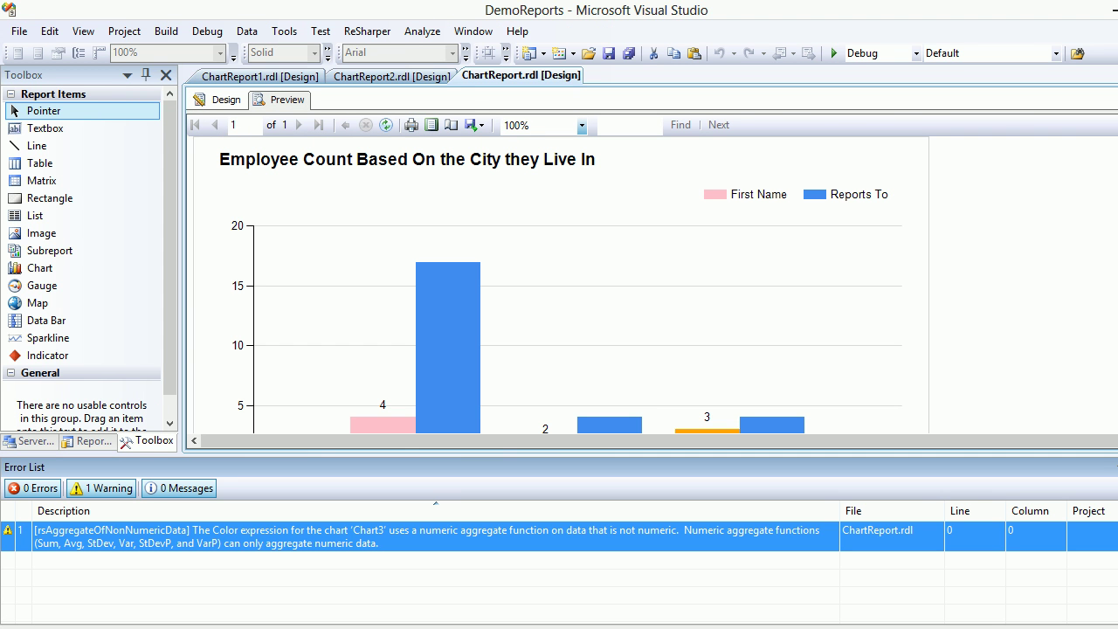
key("shift+Escape")
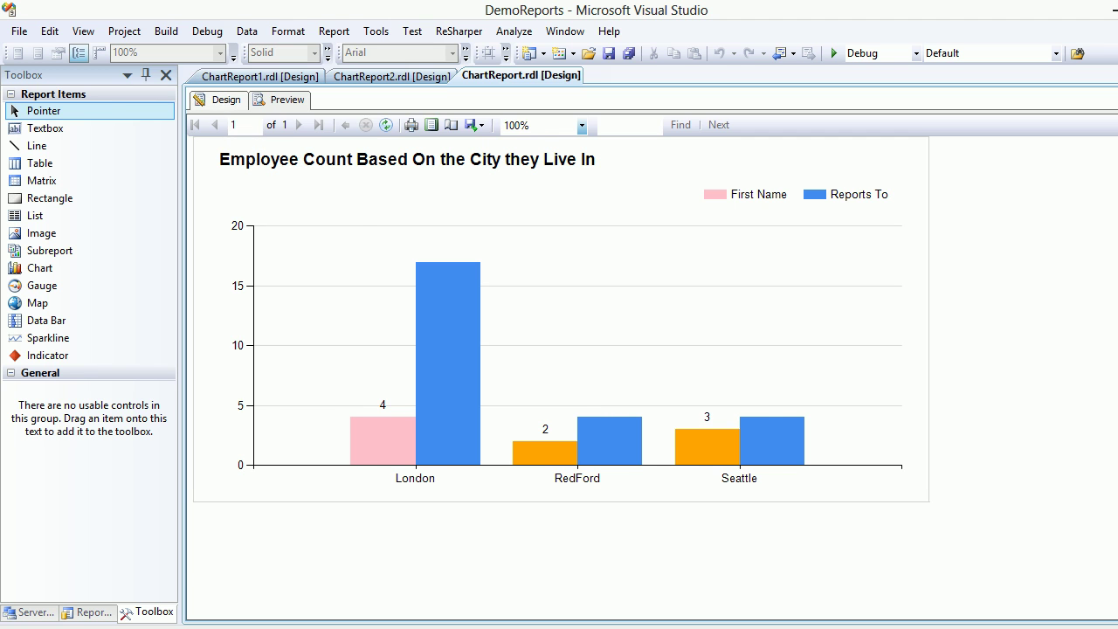
- Return to the report design and view the series data properties of the ReportsTo series without applying changes
left_click(220, 99)
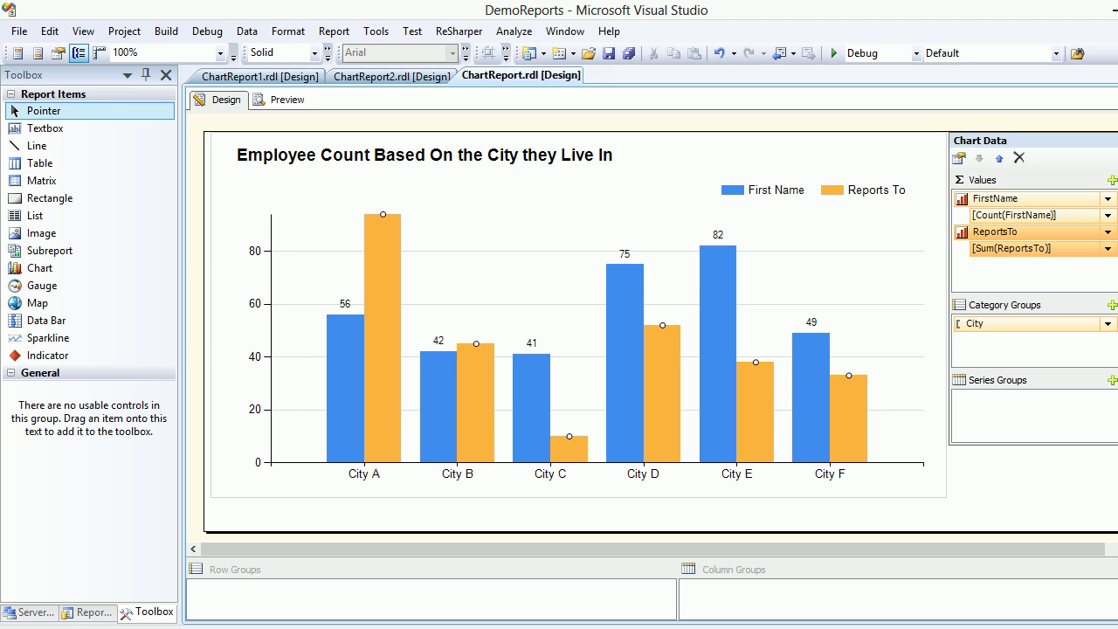
right_click(390, 261)
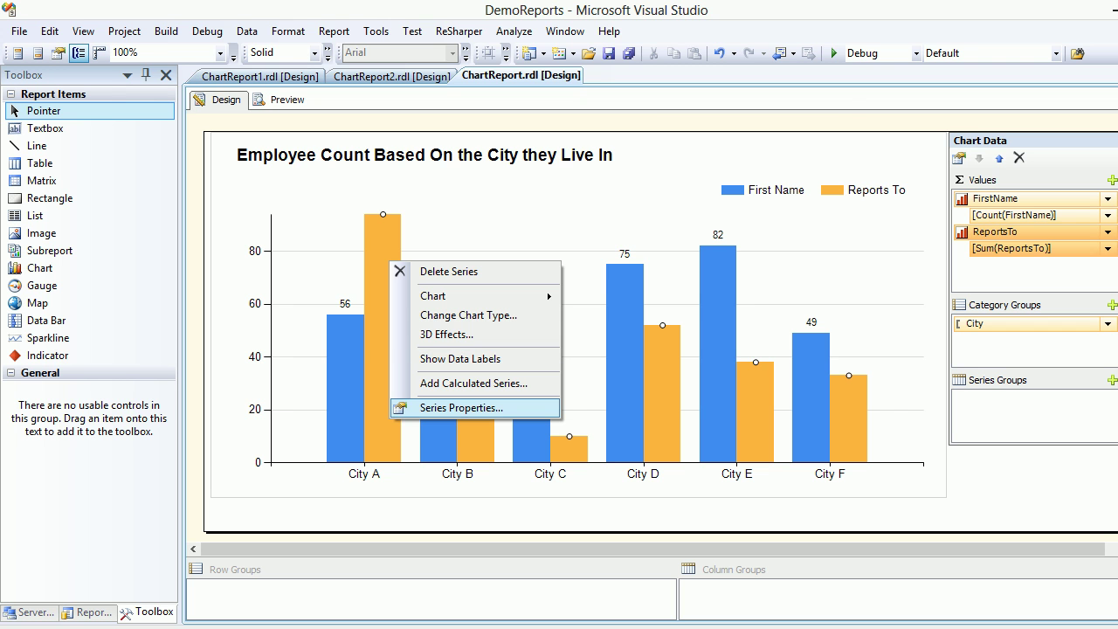
left_click(461, 408)
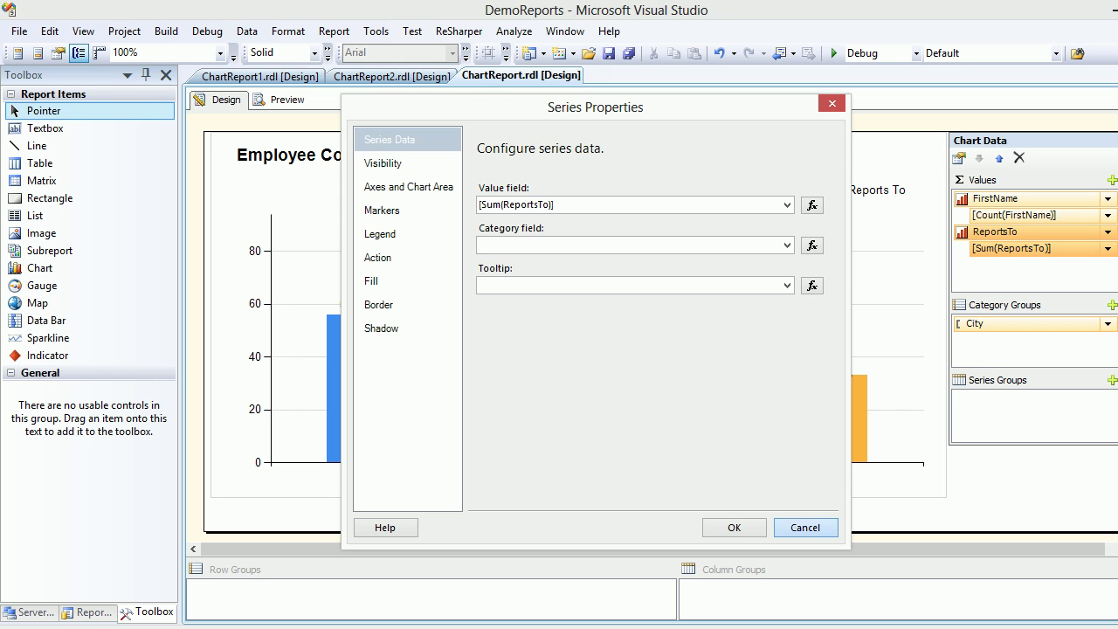
left_click(804, 528)
- Show data labels on the ReportsTo series, then preview the report and hide the error list
right_click(372, 298)
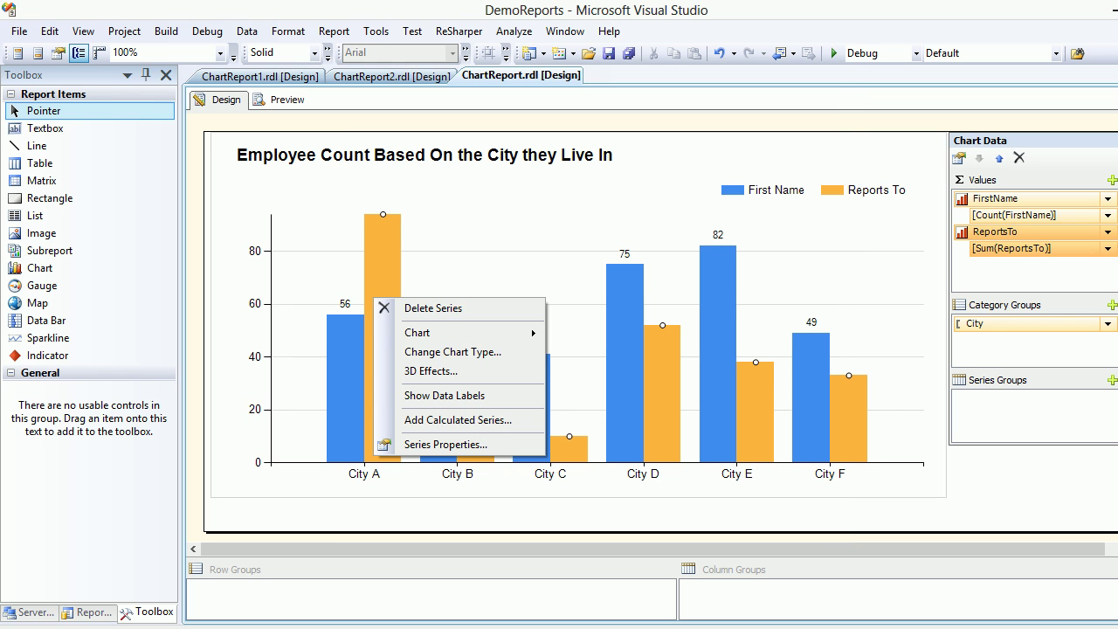
left_click(411, 396)
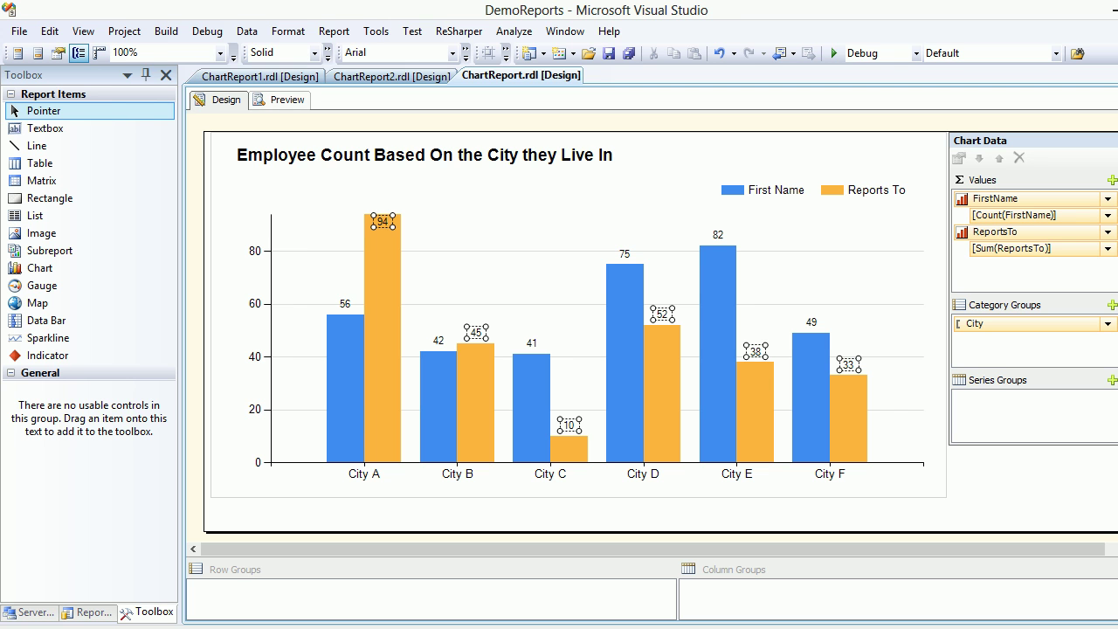
left_click(281, 100)
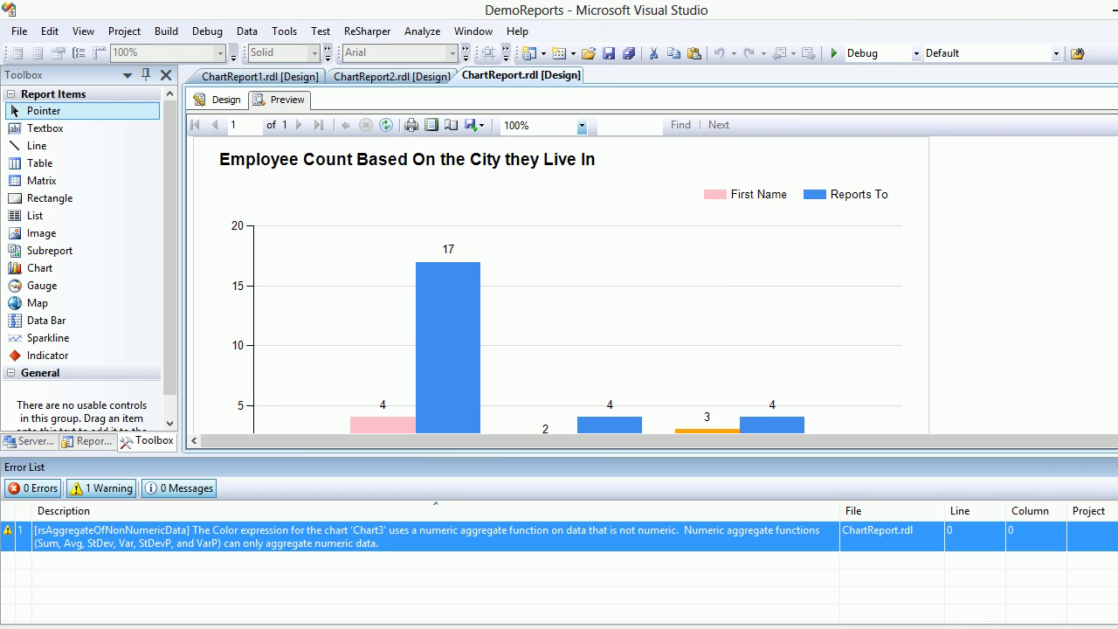
key("shift+Escape")
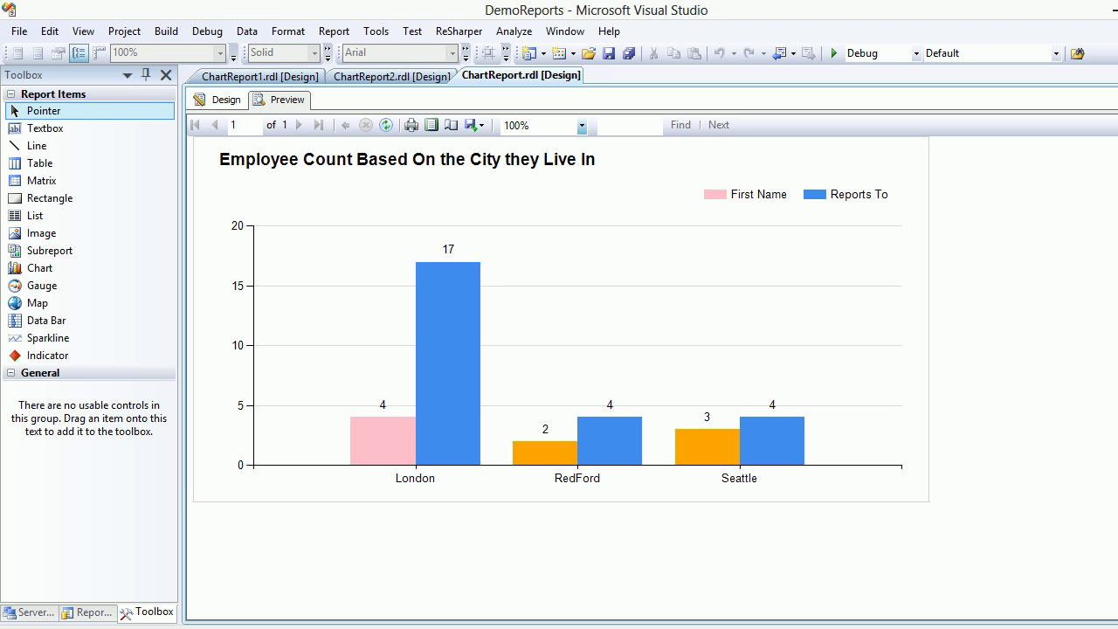
- Return to the report design, delete the ReportsTo series from the chart, and save all files
left_click(219, 100)
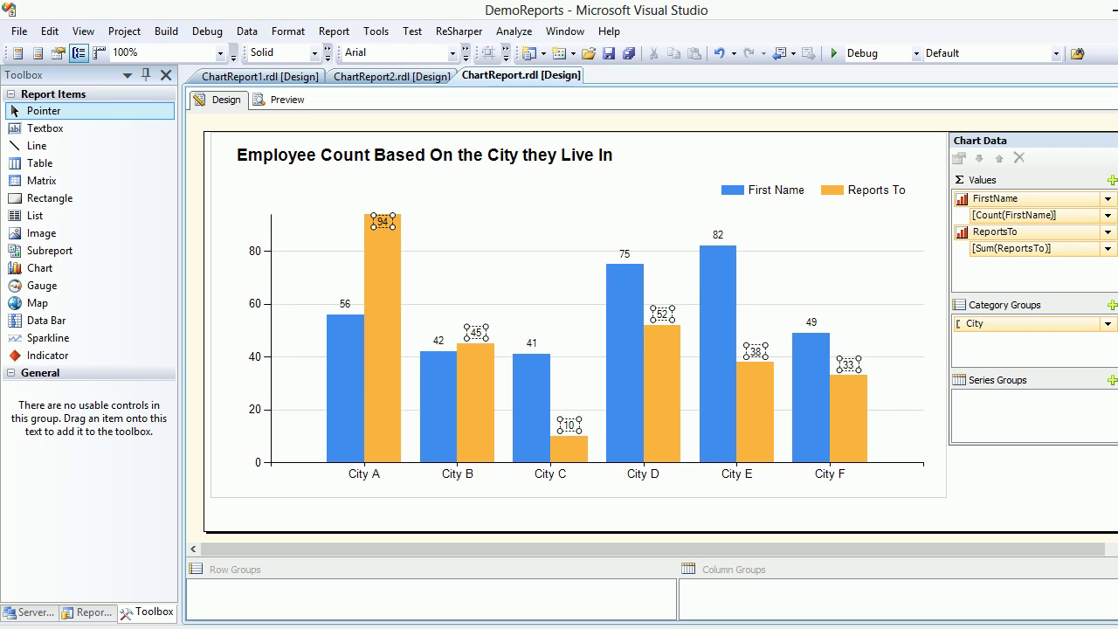
left_click(382, 331)
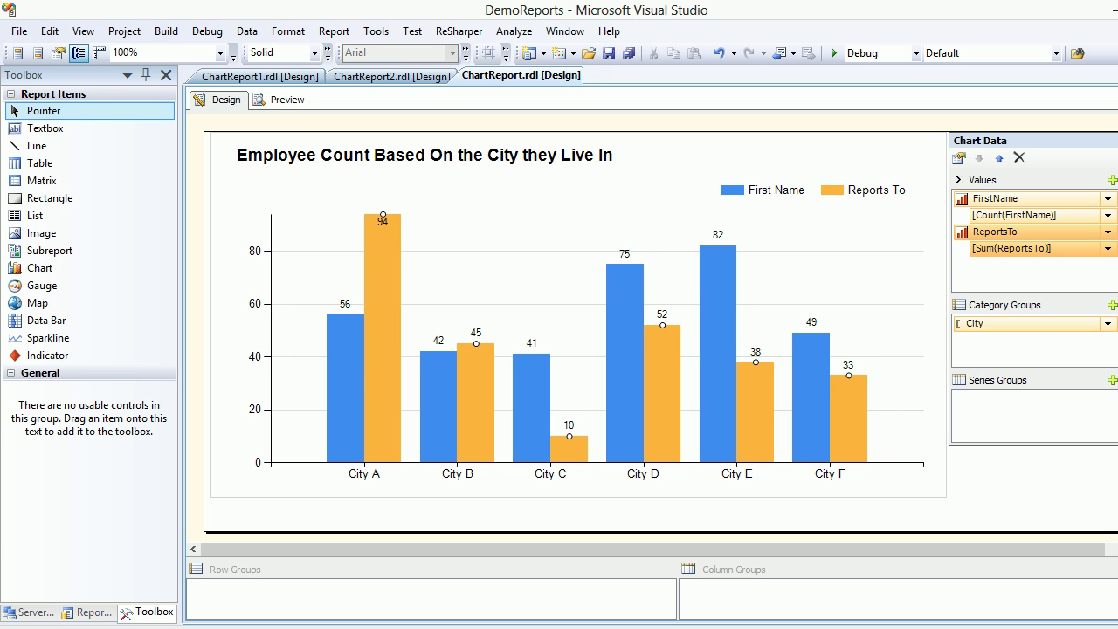
right_click(1020, 232)
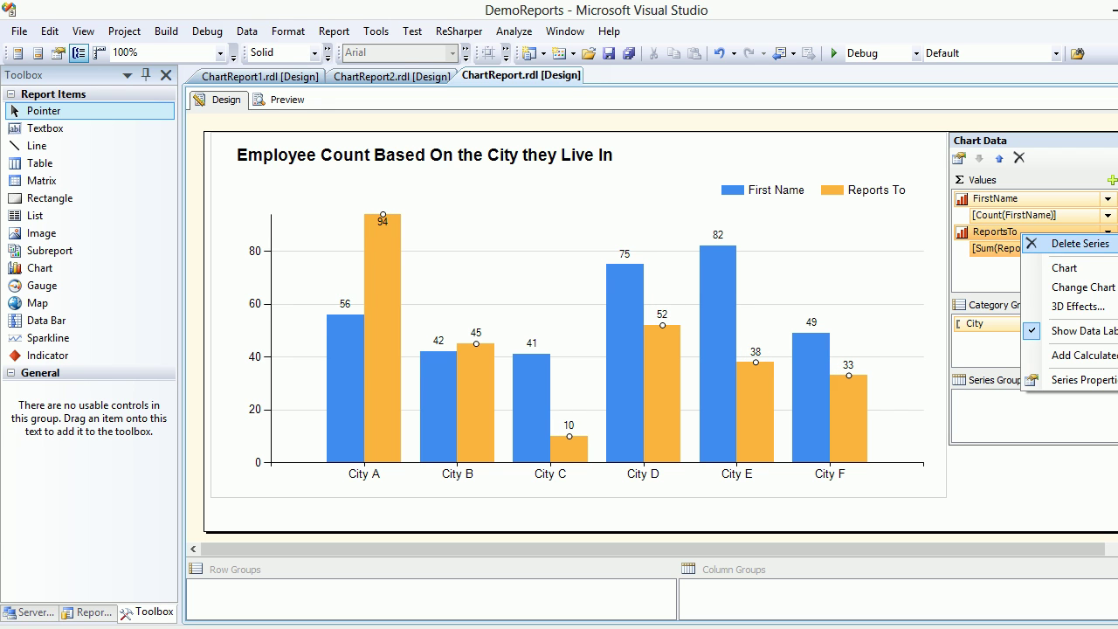
left_click(1057, 243)
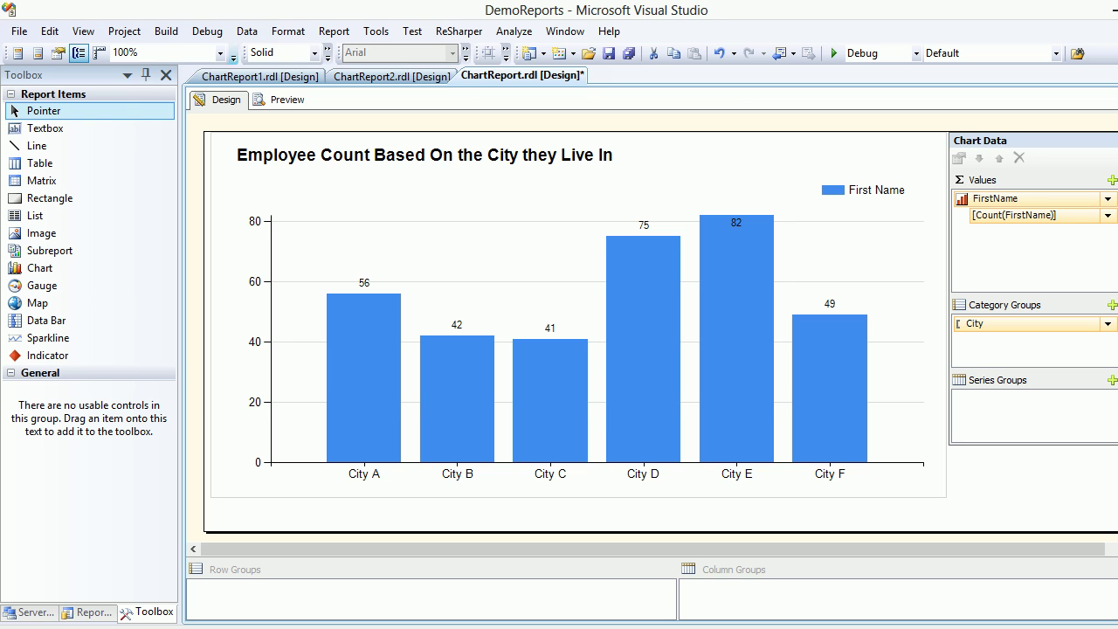
left_click(629, 54)
- Preview the report with only the FirstName series and hide the error list to examine the Seattle bar
left_click(281, 99)
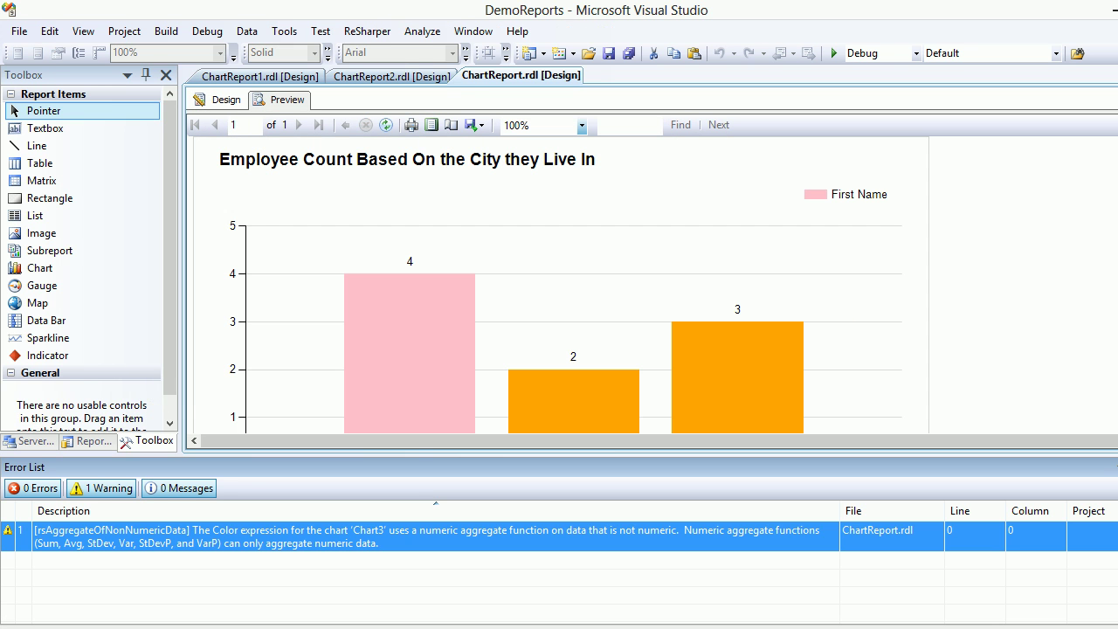
key("shift+Escape")
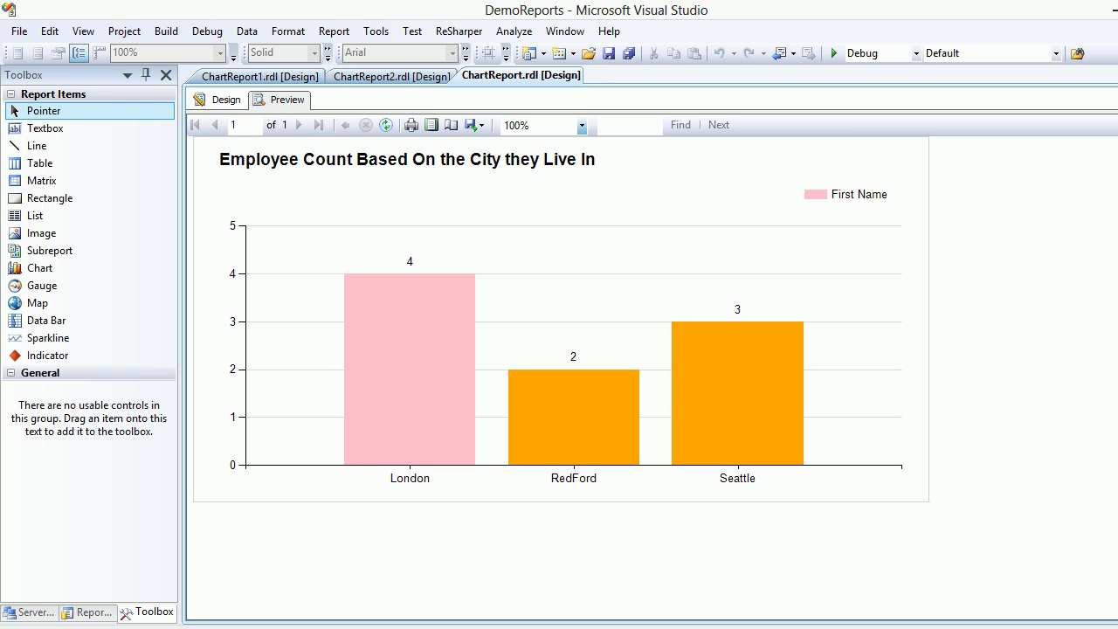
key("ctrl+2")
mouse_move(621, 319)
left_mouse_down()
mouse_move(872, 263)
mouse_move(769, 533)
mouse_move(631, 308)
left_mouse_up()
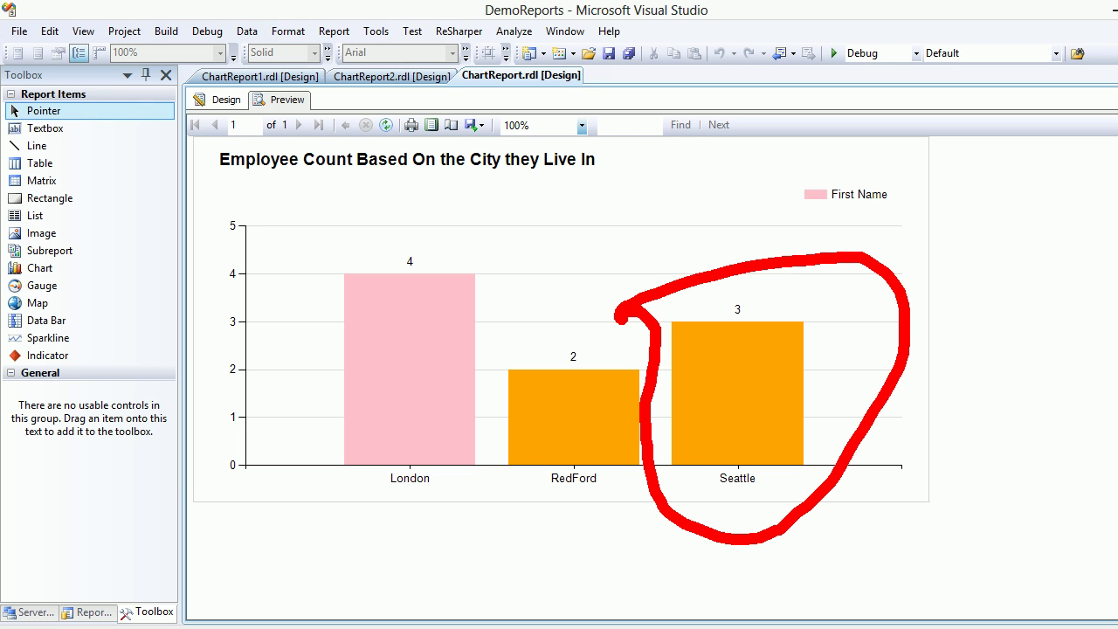
key("Escape")
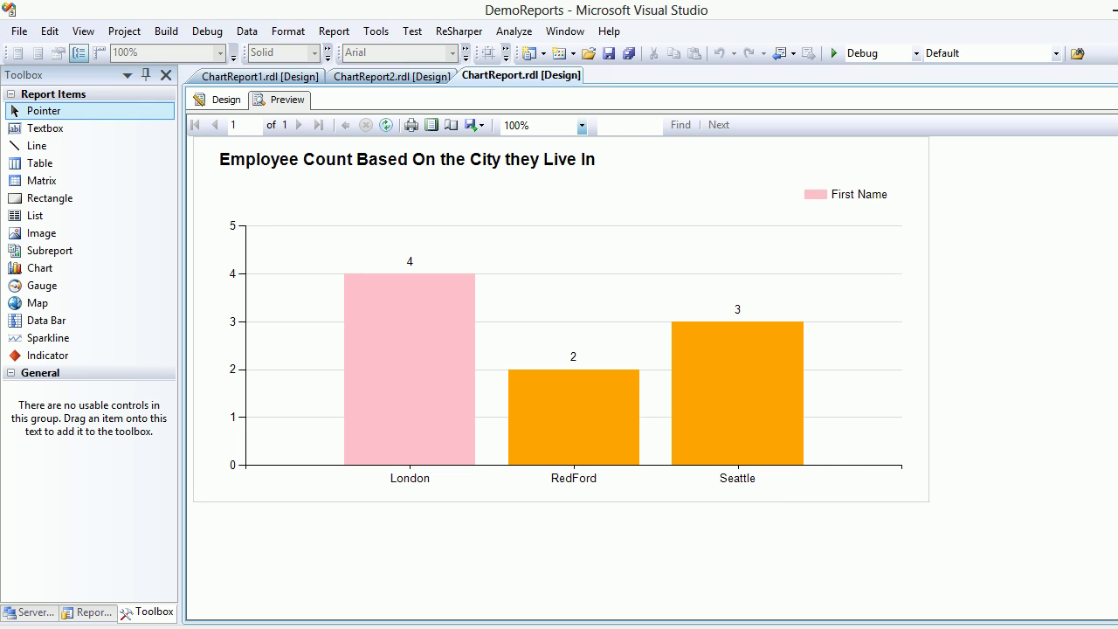
- Switch to SQL Server Management Studio and run the query selecting EmployeeID, FirstName, LastName and City from Employees to check the city values
key("alt+Tab")
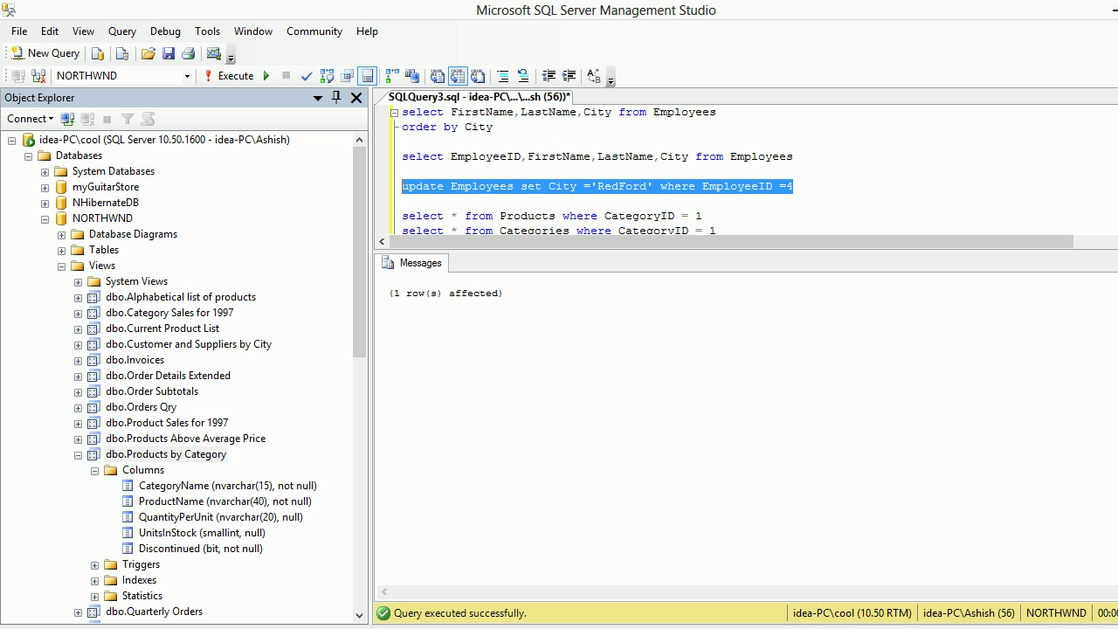
left_click(397, 156)
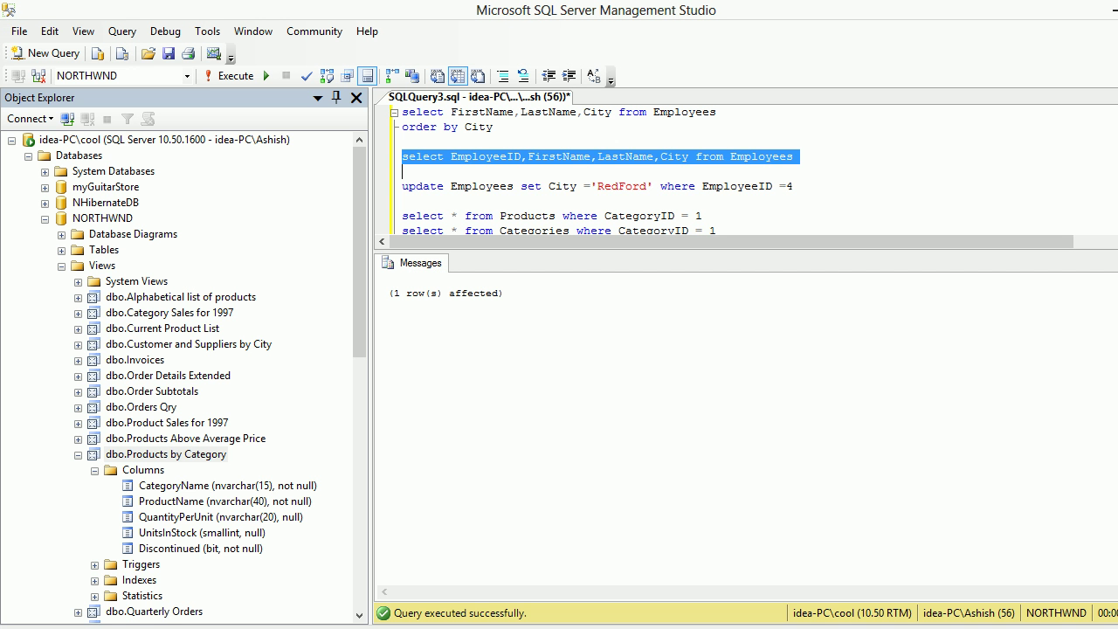
key("F5")
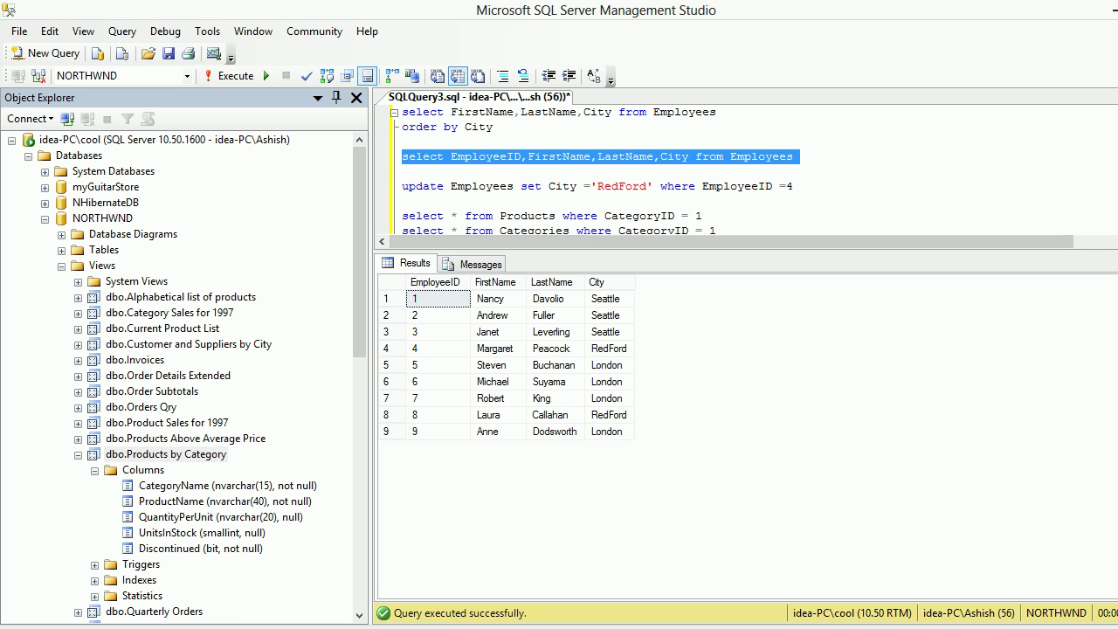
left_click(608, 299)
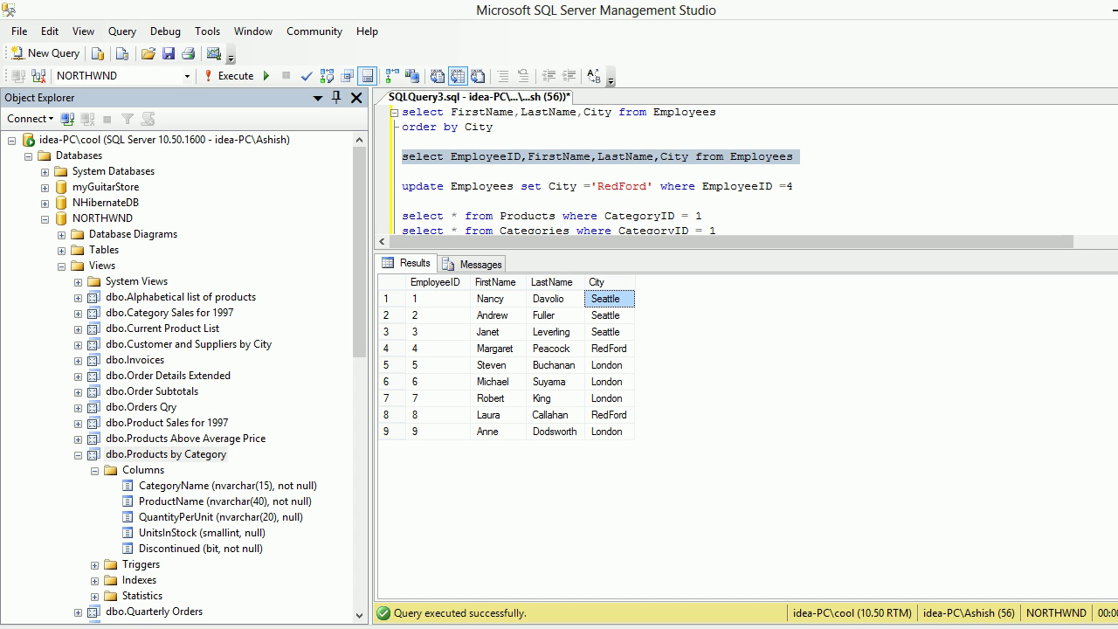
- Change the city in the update statement to 'Seattle' for EmployeeID 4 and execute that statement
double_click(622, 186)
type("Seattle")
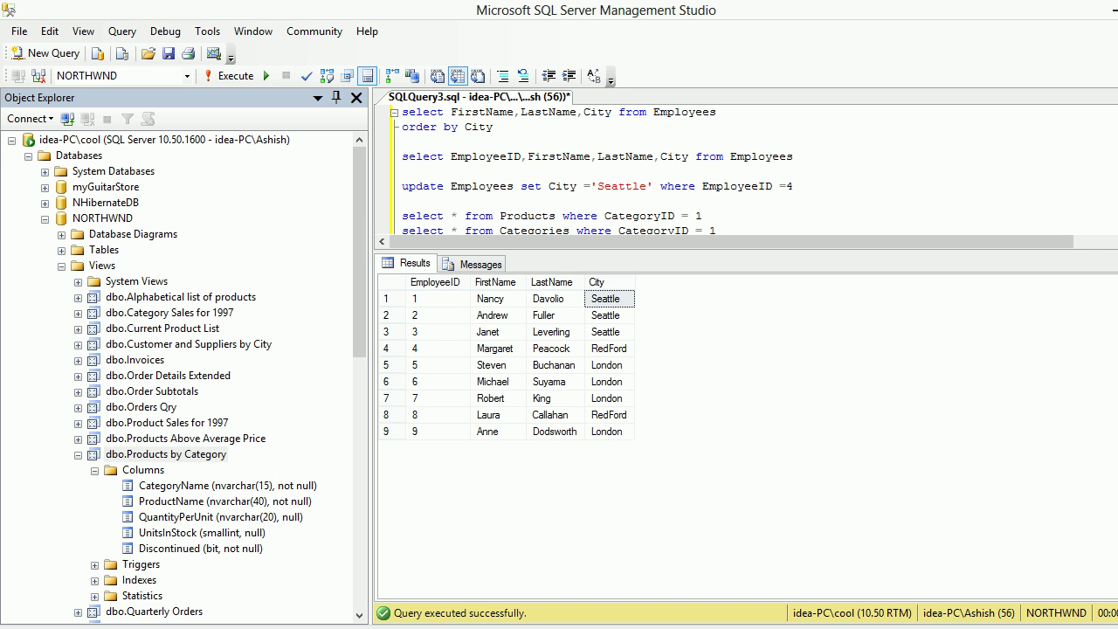
key("shift+Home")
key("F5")
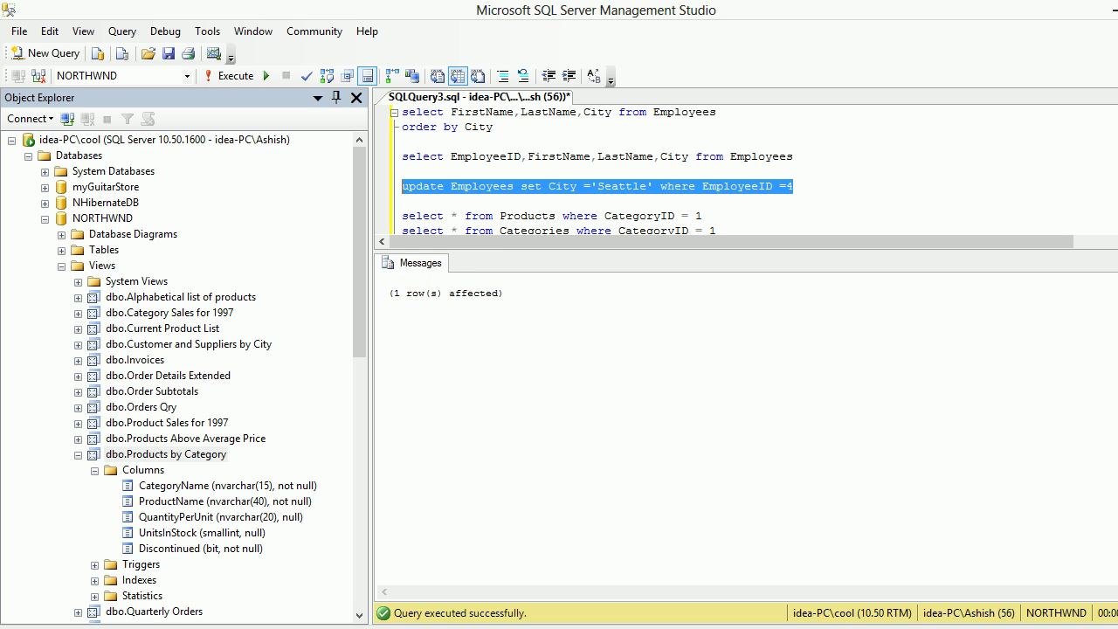
- Rerun only the query selecting EmployeeID, FirstName, LastName and City to check the updated employee record
key("Up")
key("Up")
key("Home")
key("shift+End")
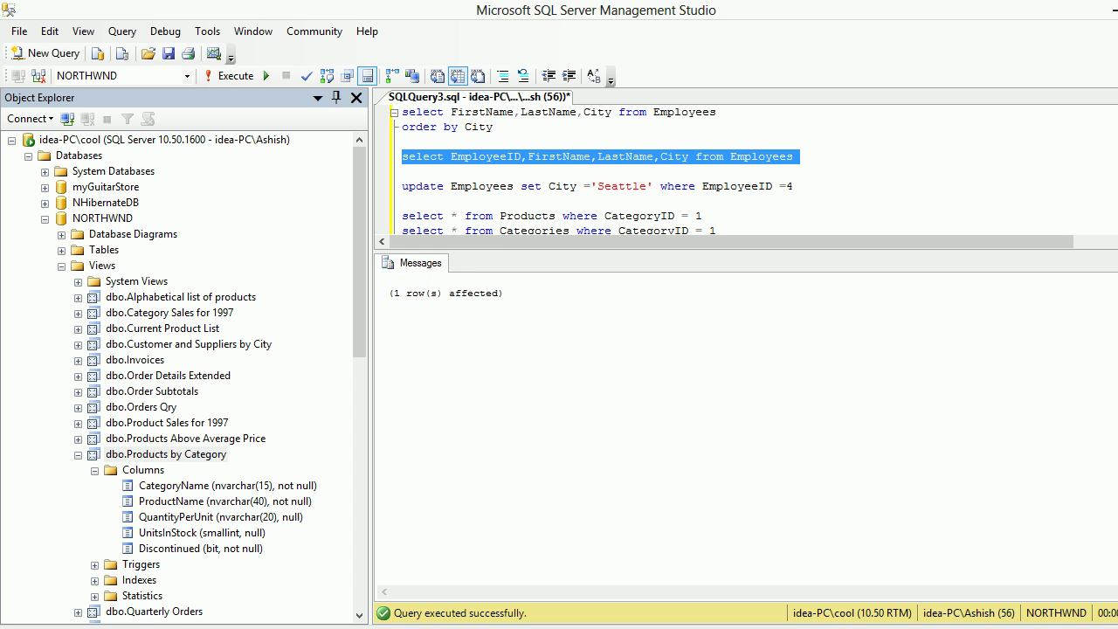
key("F5")
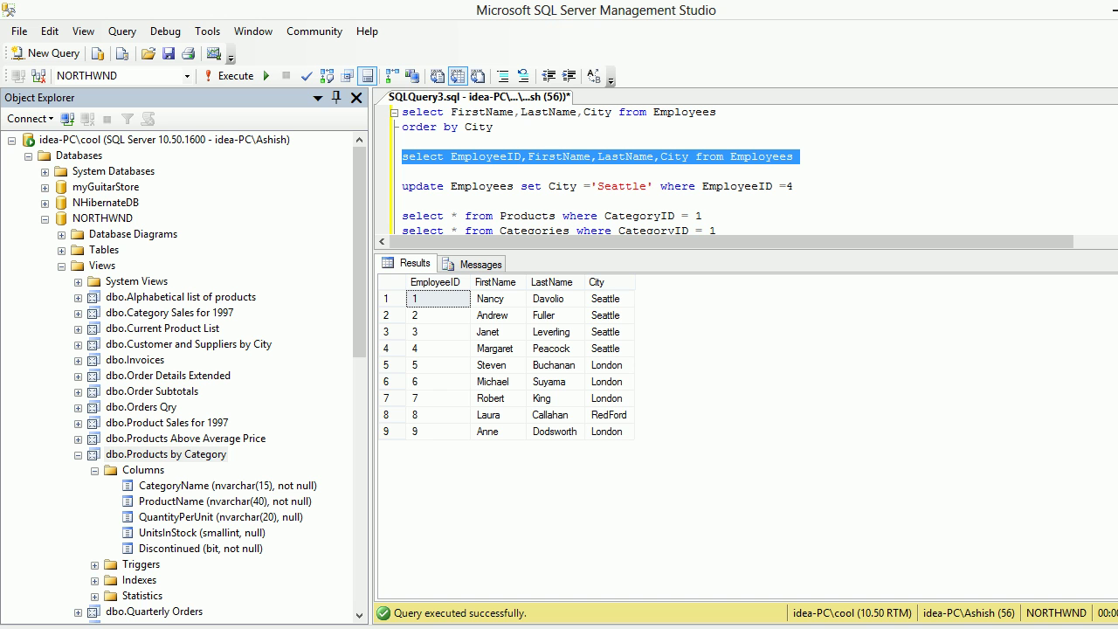
- Switch back to Visual Studio, reload the chart report preview from the design view, and hide the error list
key("alt+Tab")
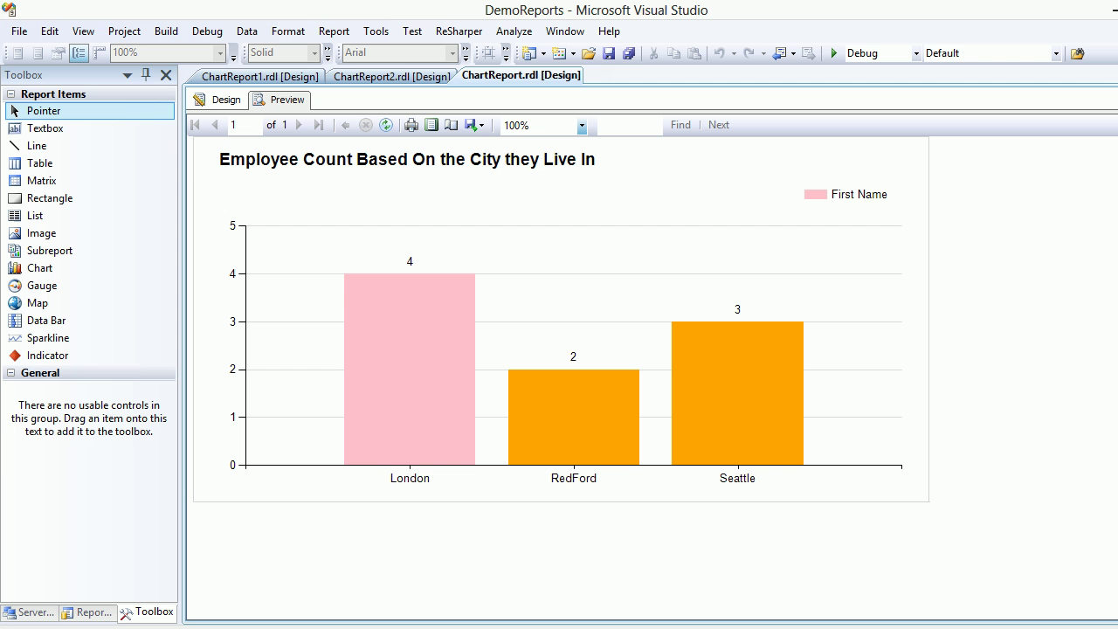
left_click(219, 99)
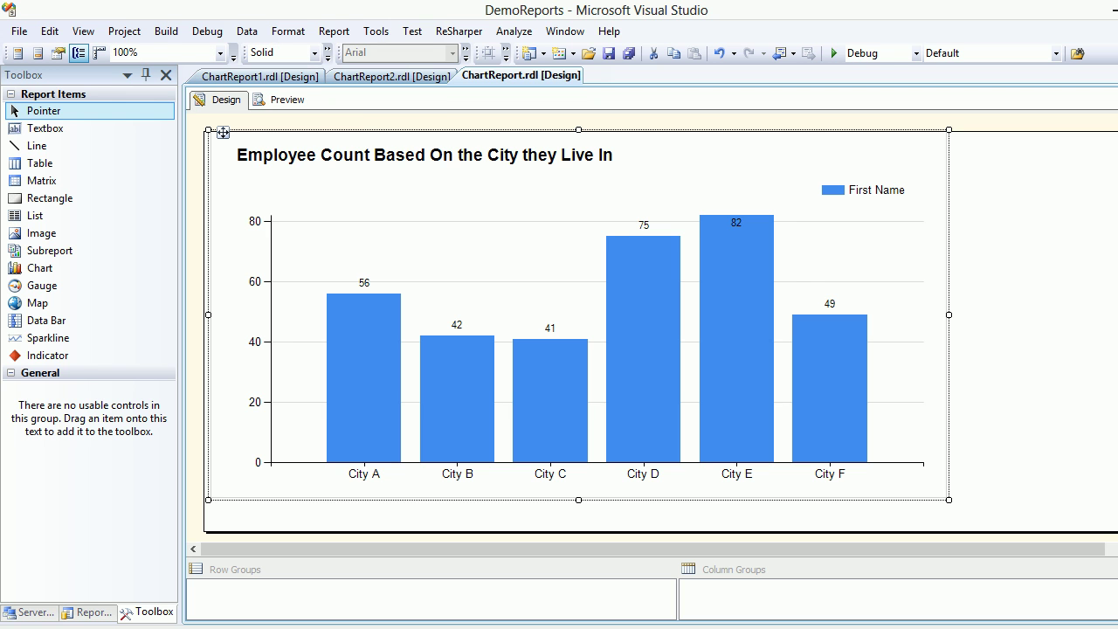
left_click(284, 99)
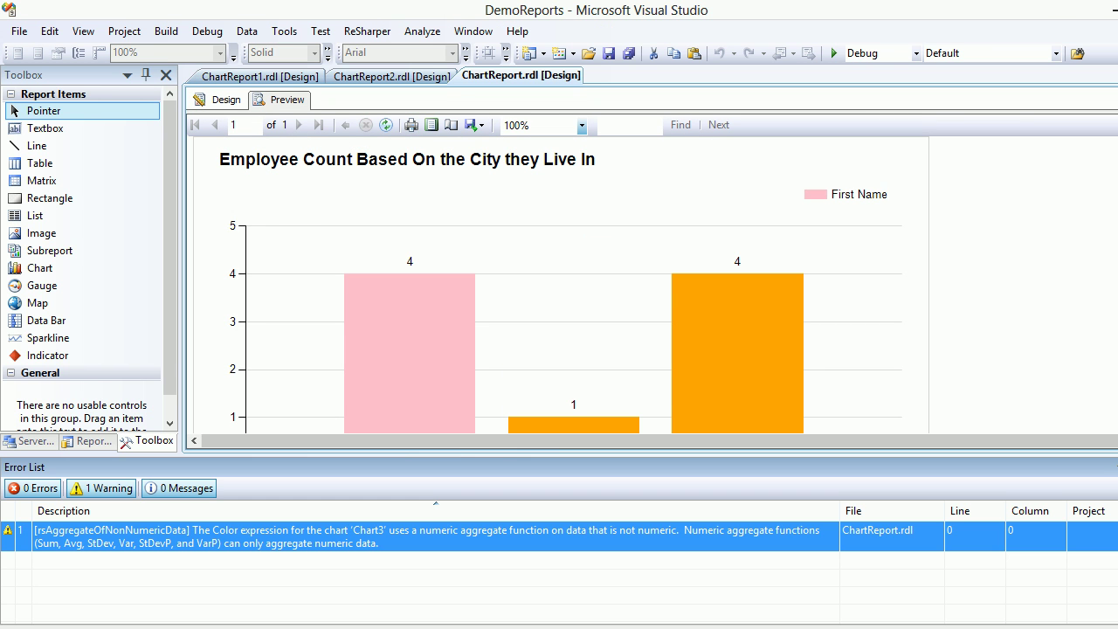
key("shift+Escape")
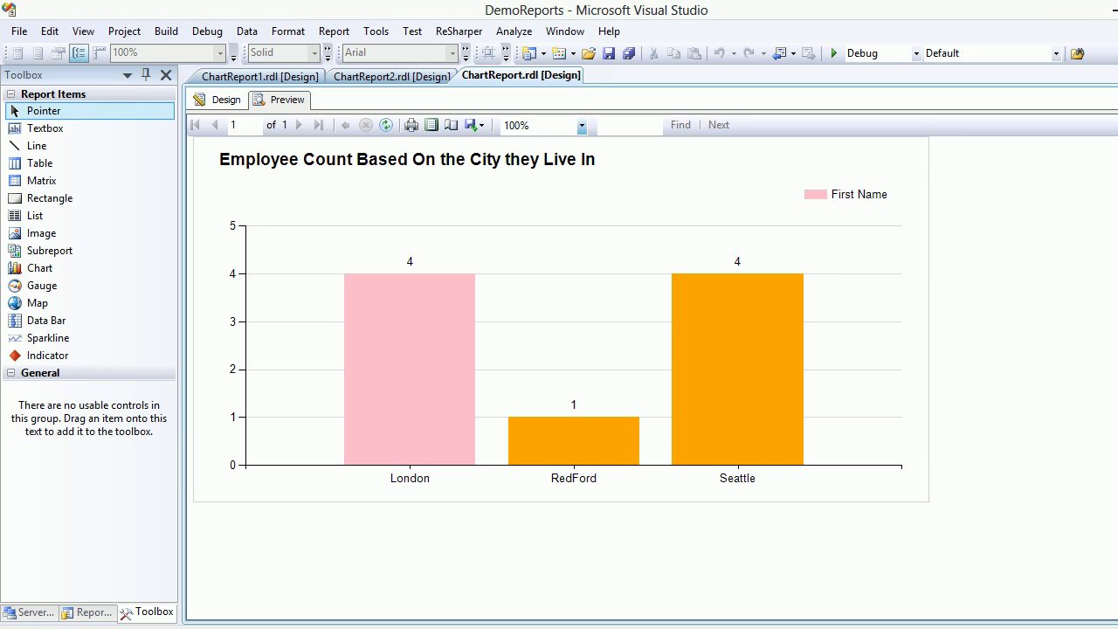